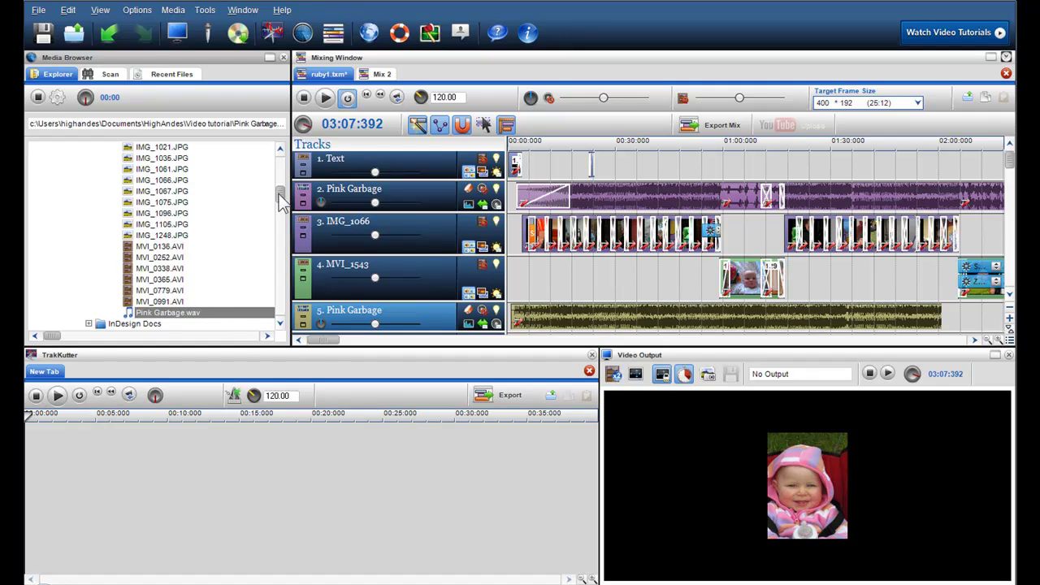
# - Set up converting Pink Garbage.wav, saving it as 'new file' in the Public folder
pyautogui.moveTo(279, 201); pyautogui.dragTo(281, 205)
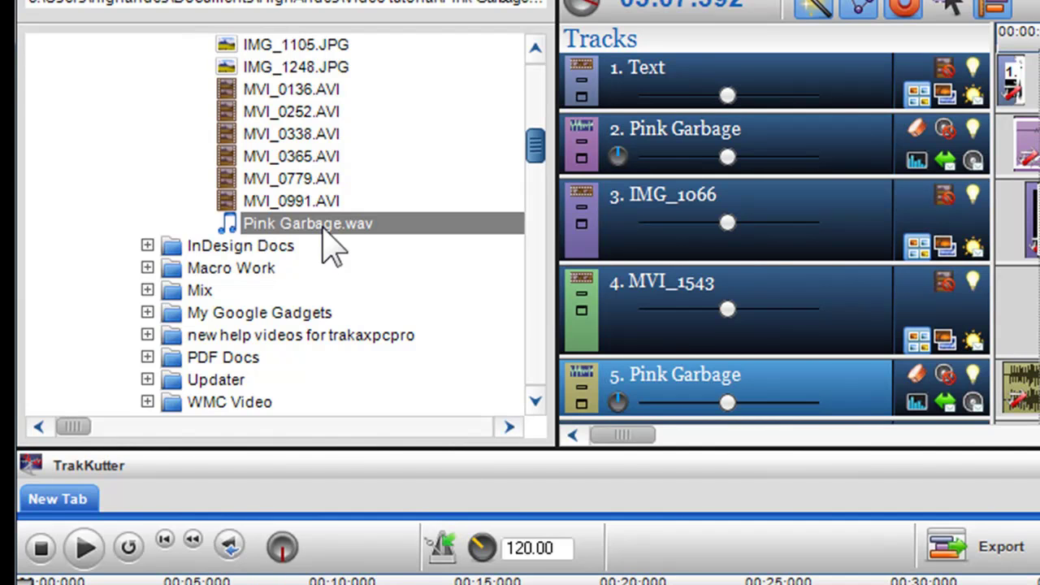
pyautogui.rightClick(322, 229)
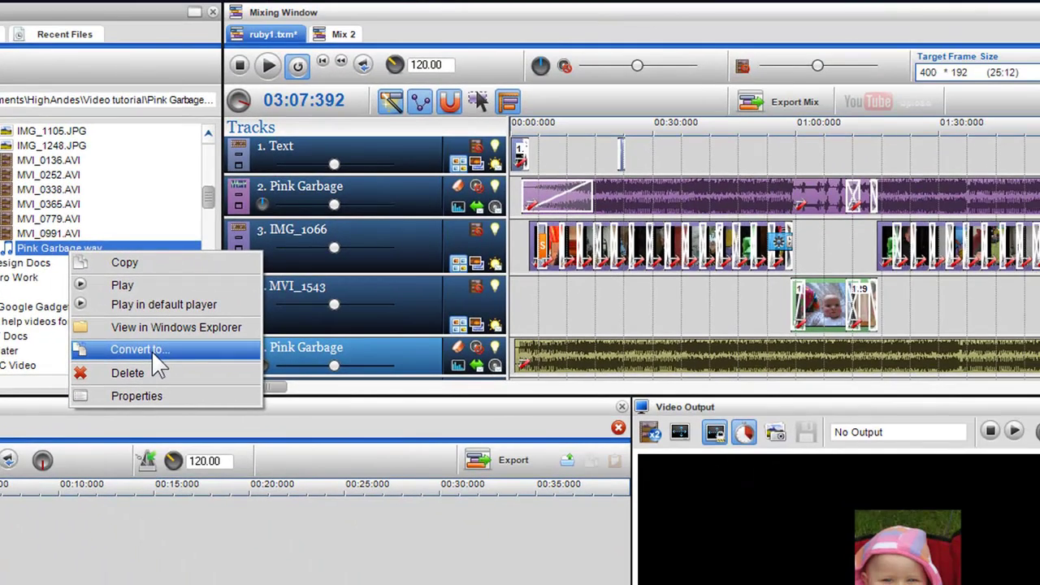
pyautogui.click(154, 358)
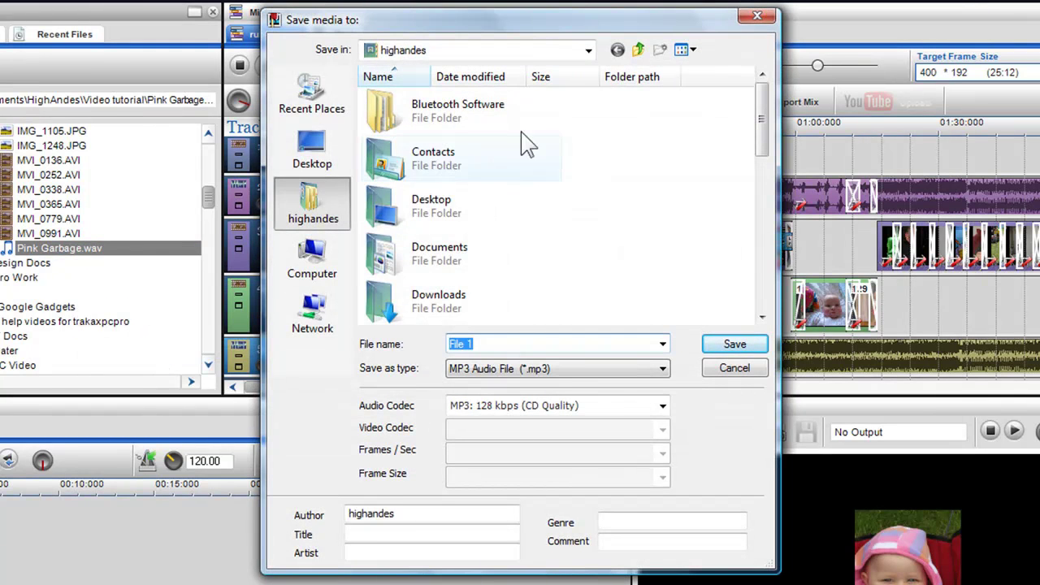
pyautogui.click(589, 52)
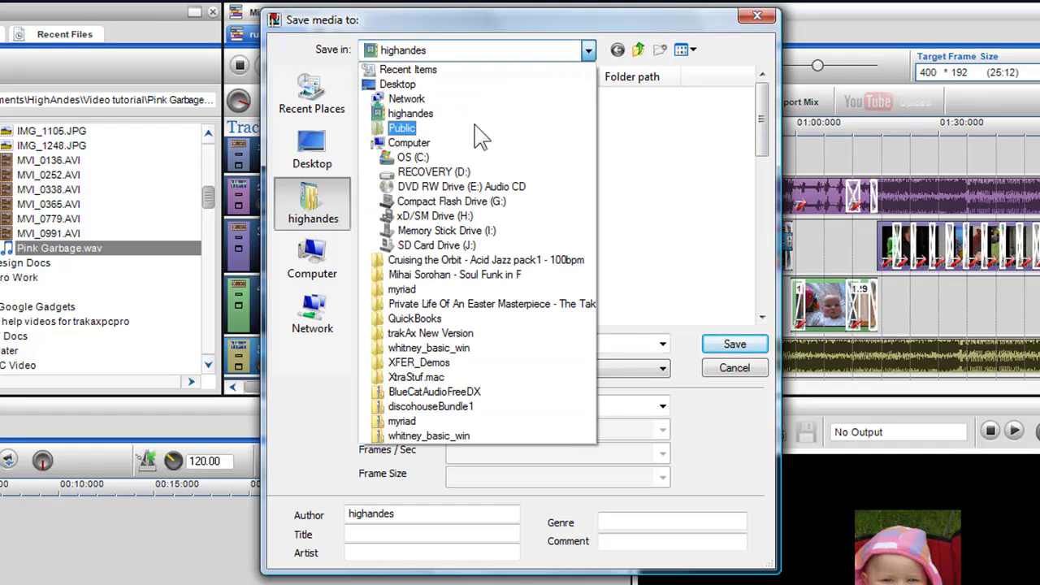
pyautogui.click(426, 130)
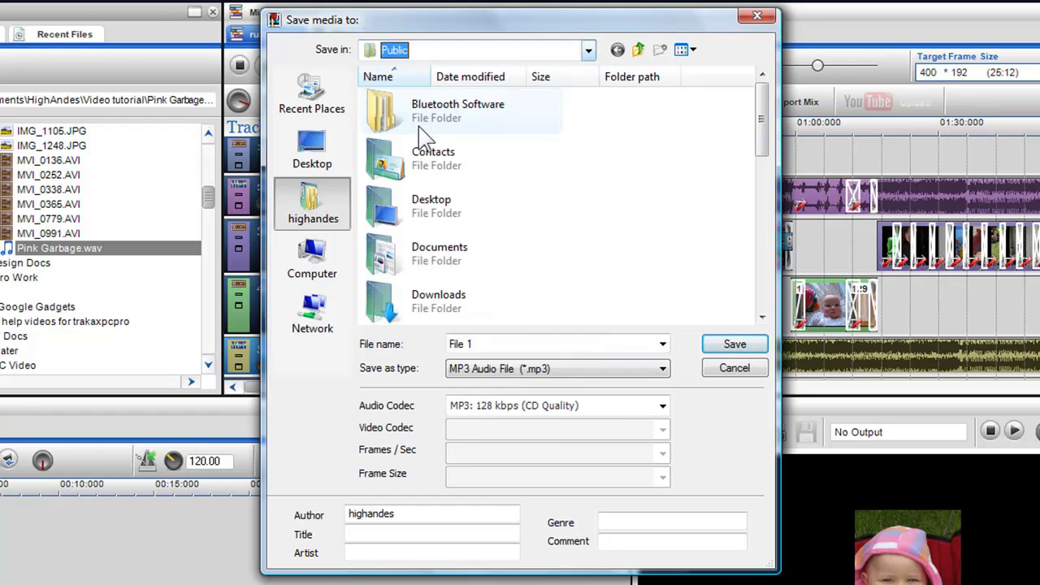
pyautogui.click(494, 344)
pyautogui.write('n')
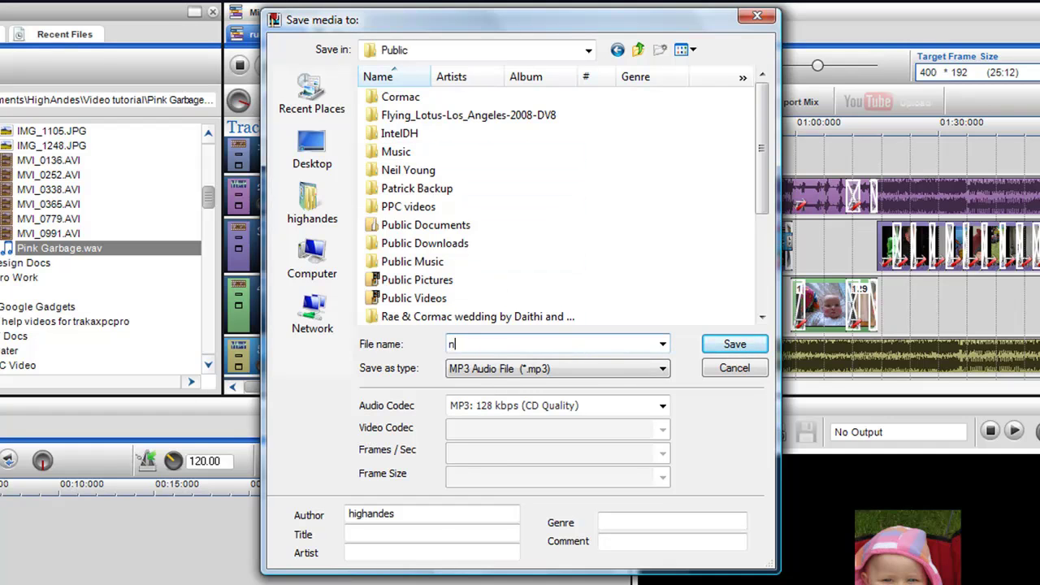
pyautogui.write('ew file')
pyautogui.click(664, 370)
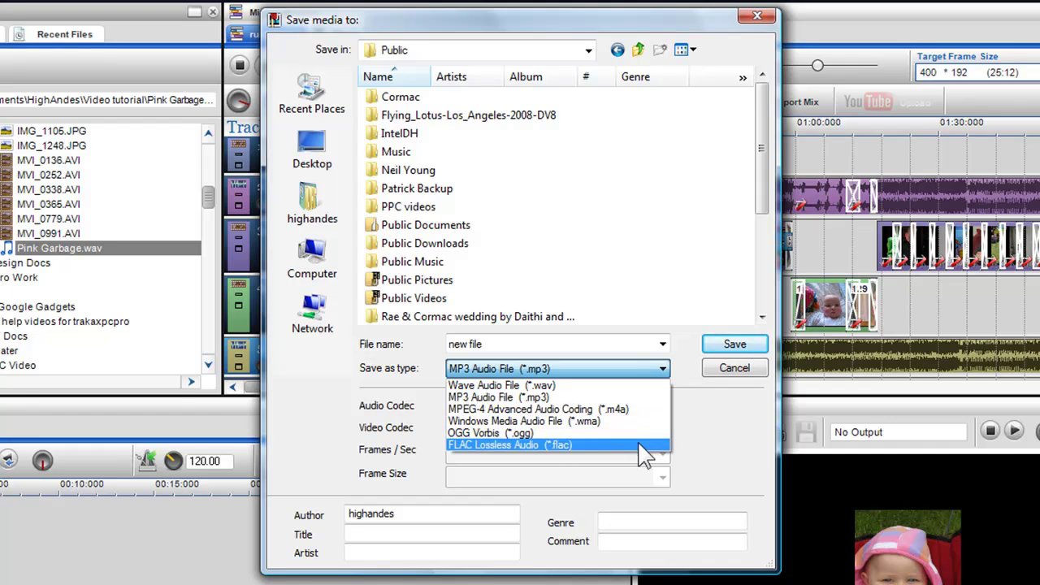
pyautogui.click(620, 397)
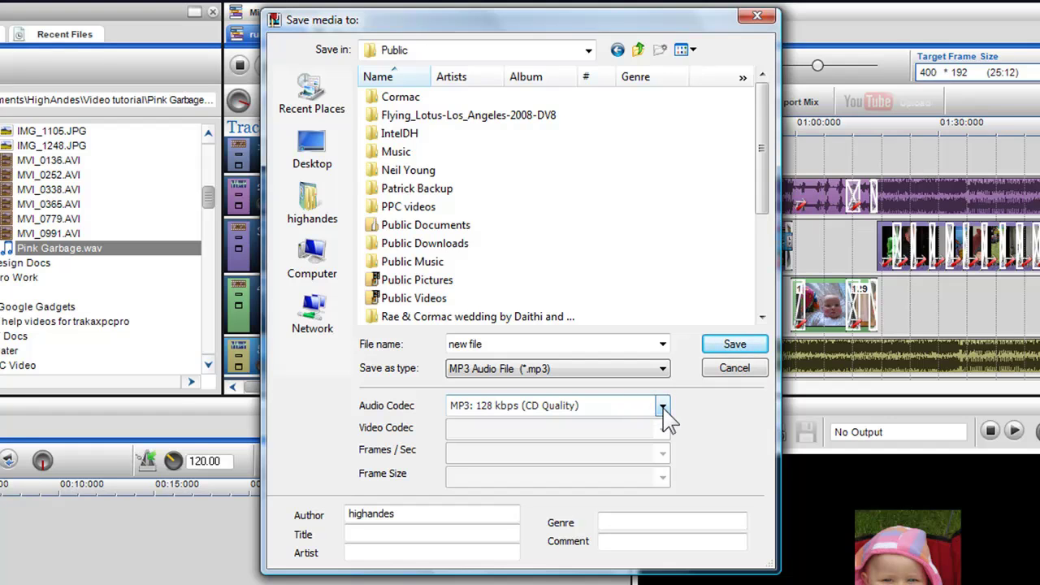
pyautogui.click(663, 408)
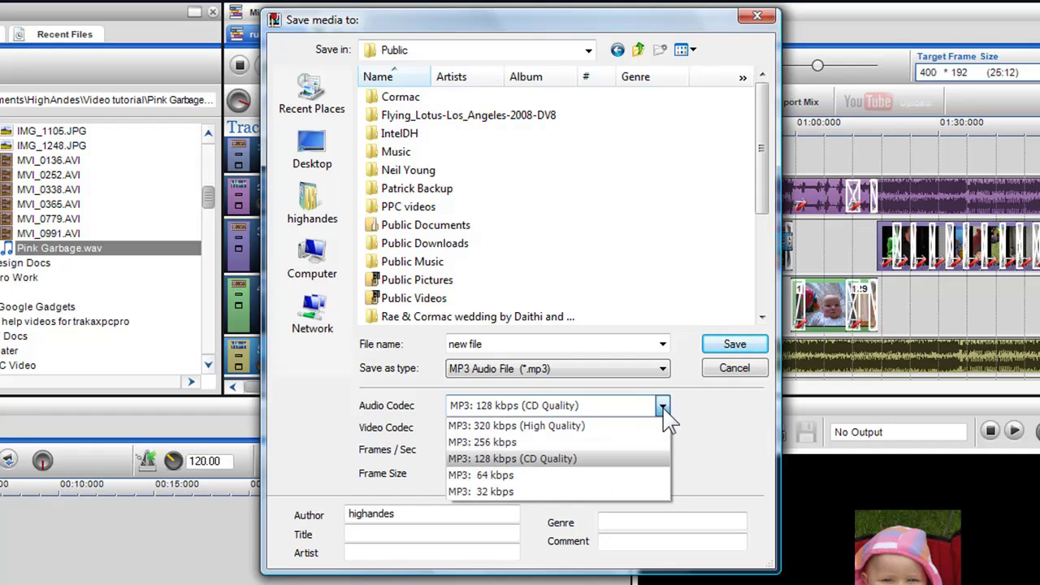
pyautogui.click(612, 460)
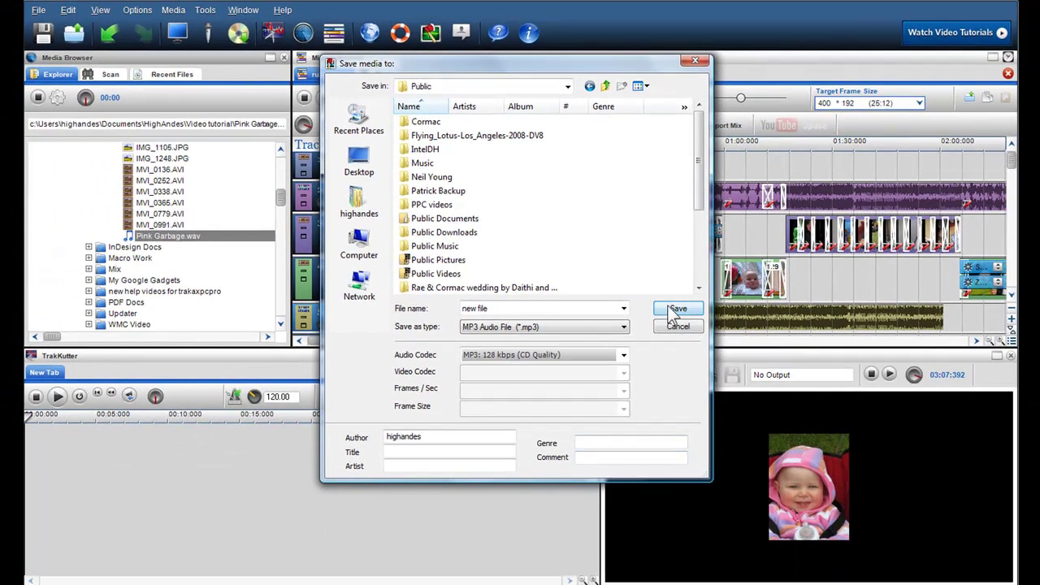
# - Save the conversion so new file.mp3 is written to the Public folder
pyautogui.click(669, 309)
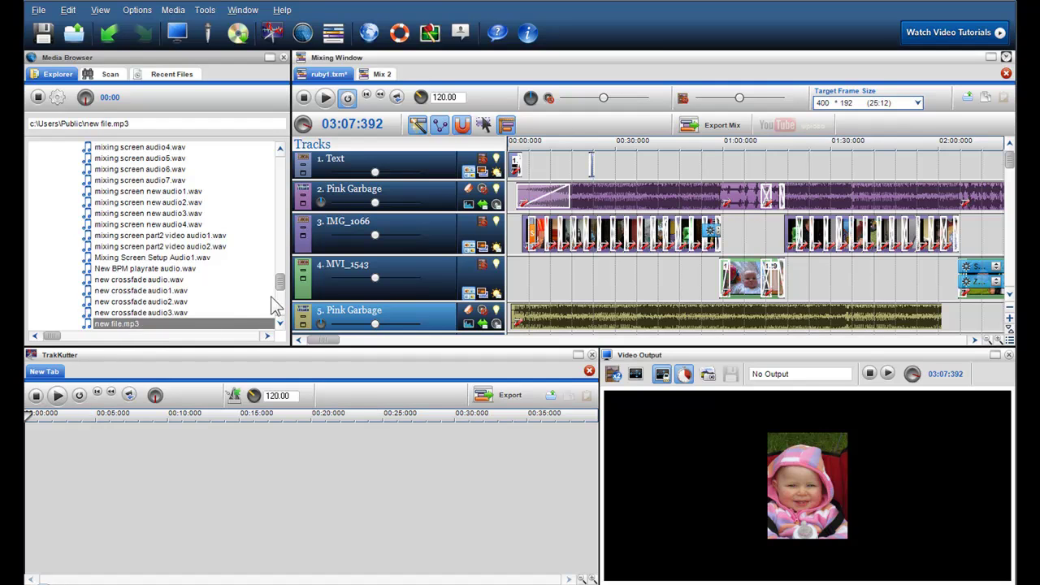
# - Start converting MVI_0136.AVI, bringing up MPEG-4 save settings at 640×480 VGA, 20 fps
pyautogui.moveTo(281, 283); pyautogui.dragTo(287, 198)
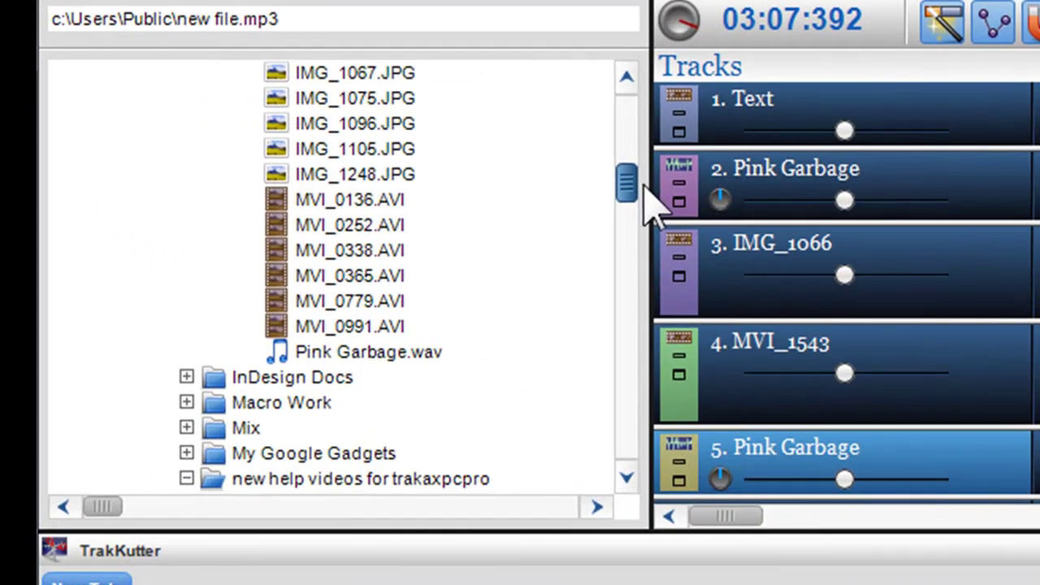
pyautogui.rightClick(375, 205)
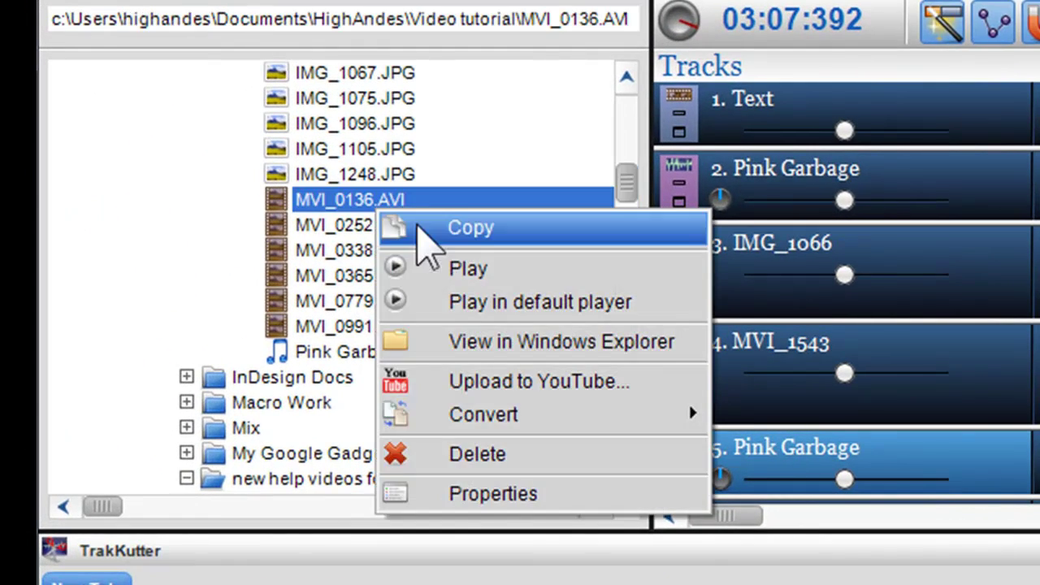
pyautogui.moveTo(480, 430)
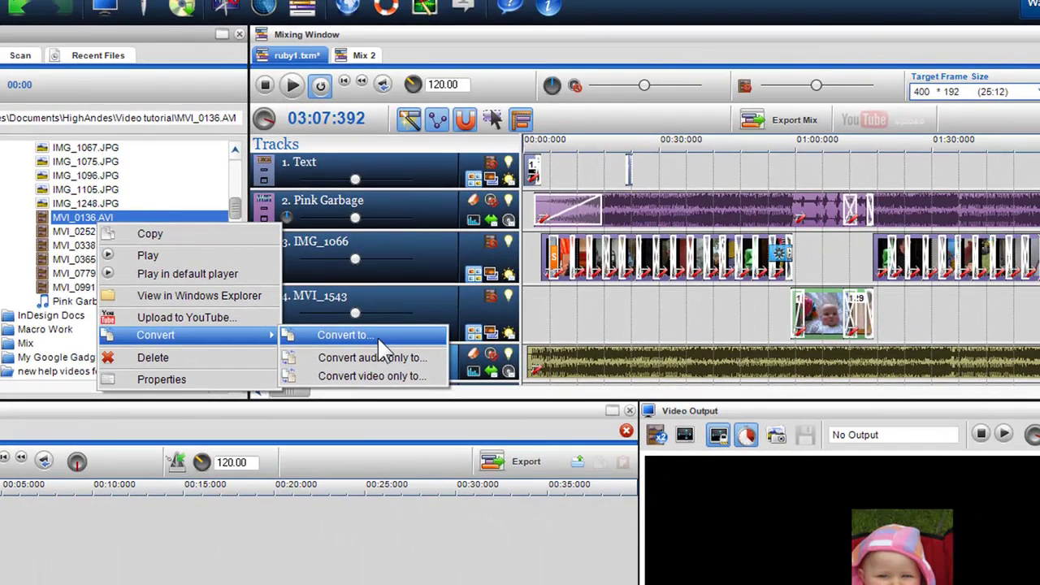
pyautogui.click(377, 337)
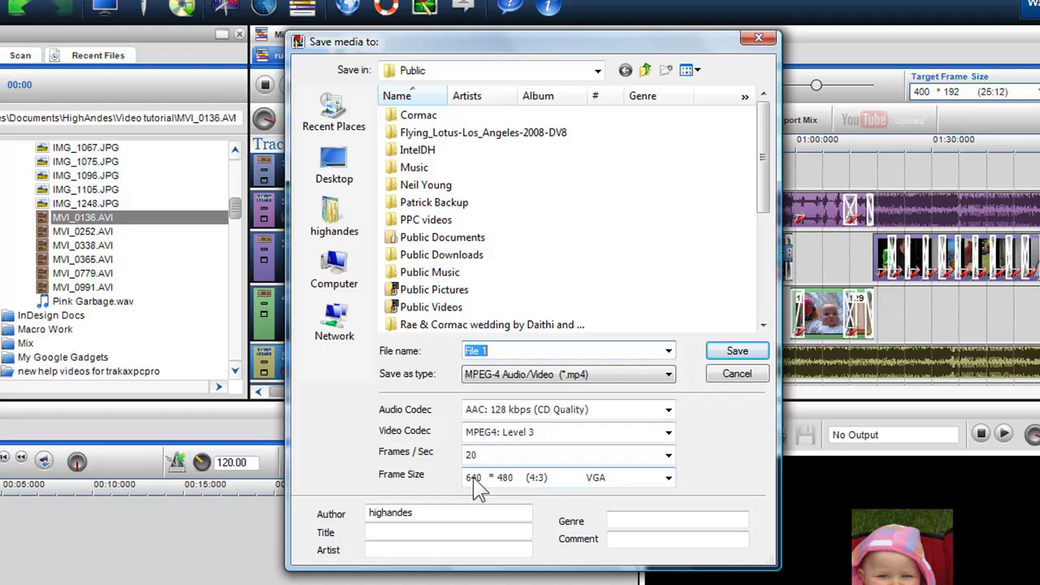
# - Choose the YouTube HQ (Lo-Res) 640 × 360 frame size for the MVI_0136.AVI export
pyautogui.click(668, 479)
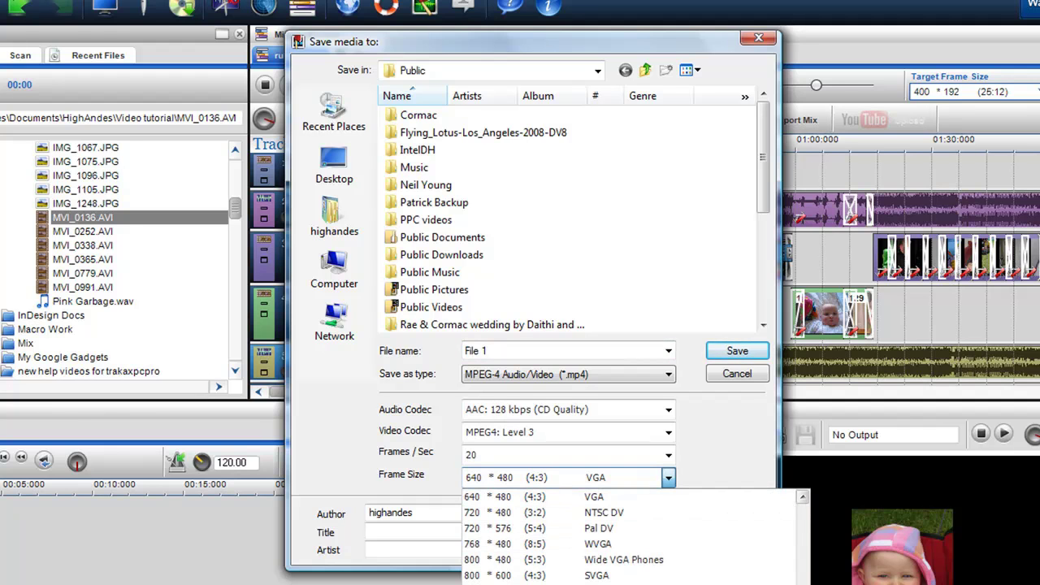
pyautogui.scroll(6, 802, 573)
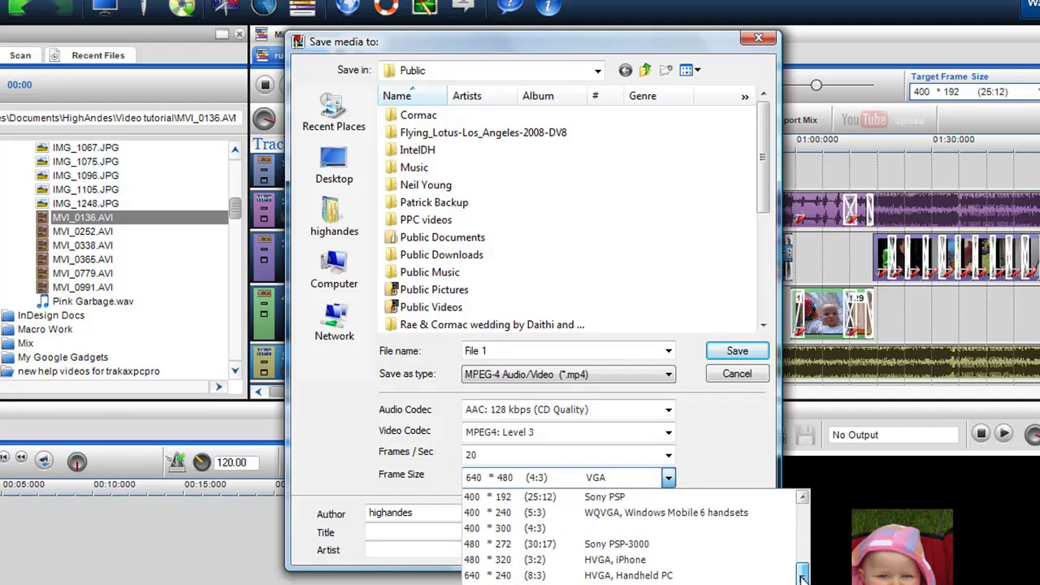
pyautogui.scroll(5, 802, 573)
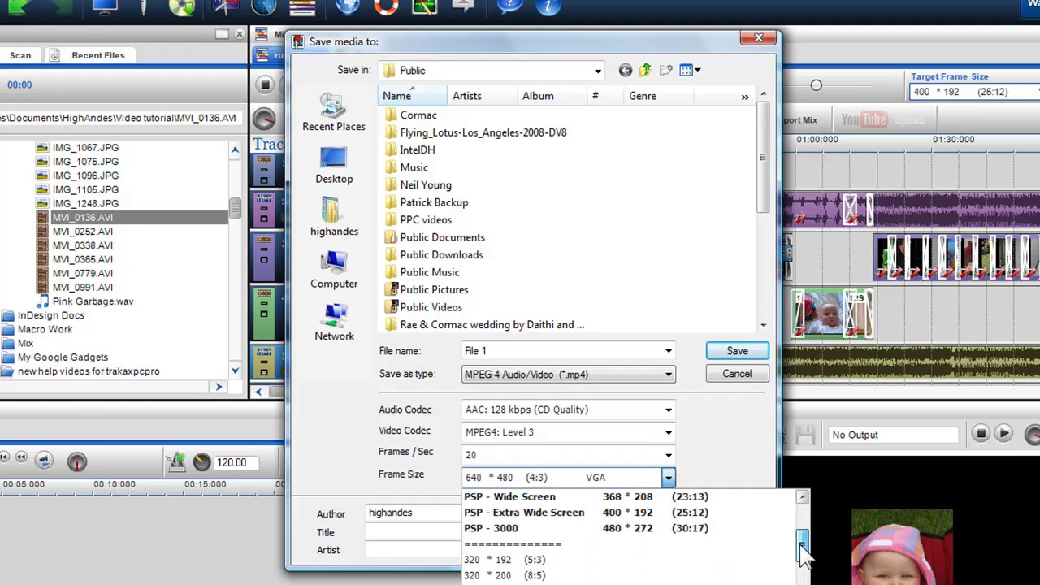
pyautogui.scroll(6, 802, 549)
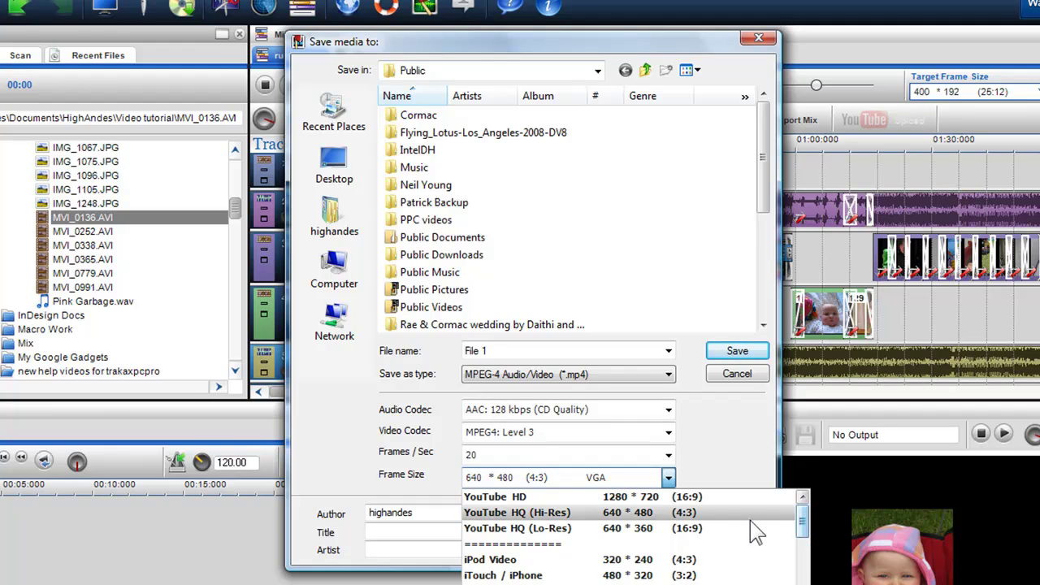
pyautogui.click(559, 530)
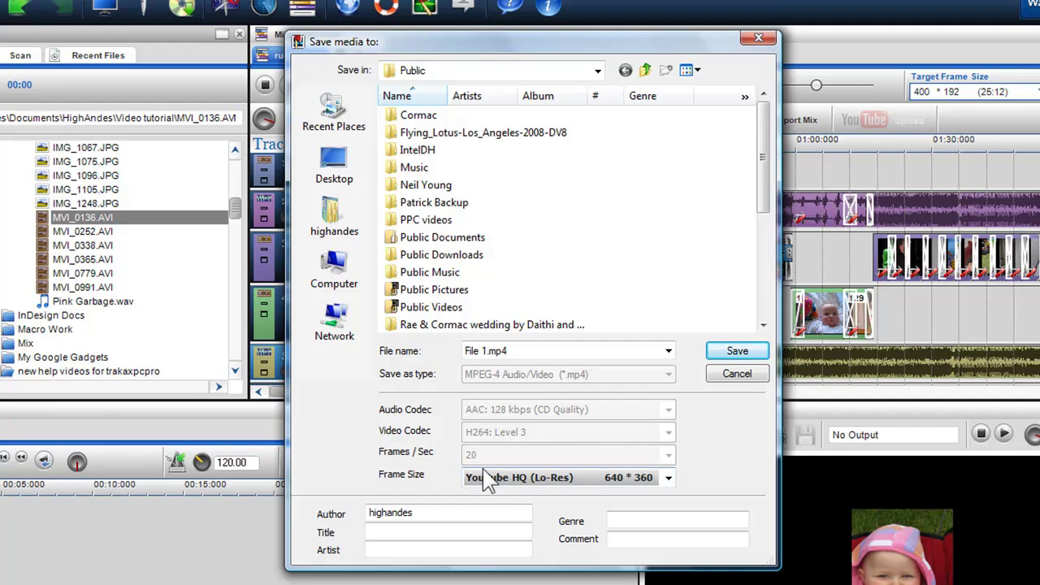
pyautogui.click(668, 478)
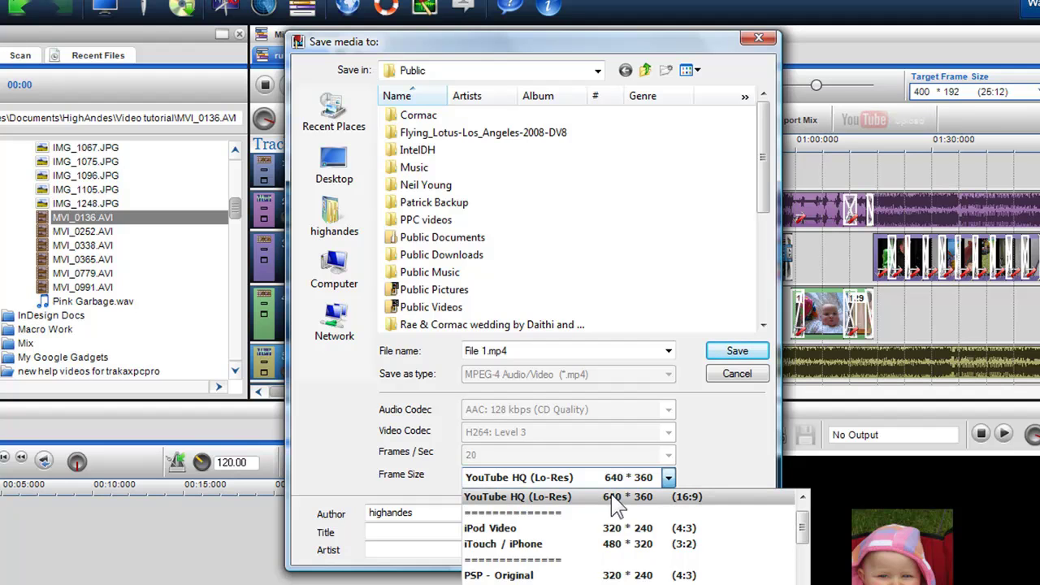
pyautogui.scroll(1, 803, 532)
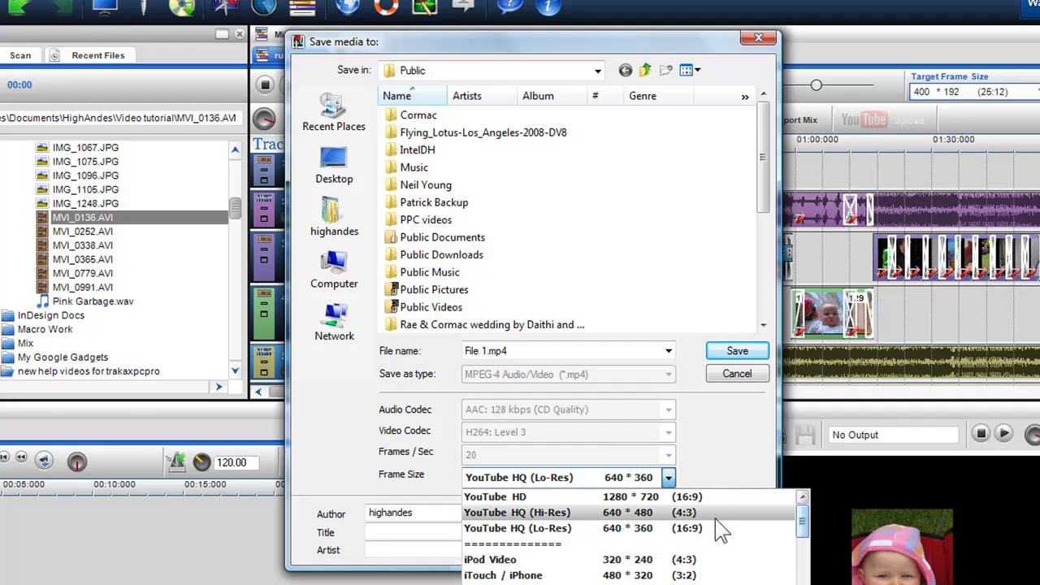
pyautogui.click(696, 538)
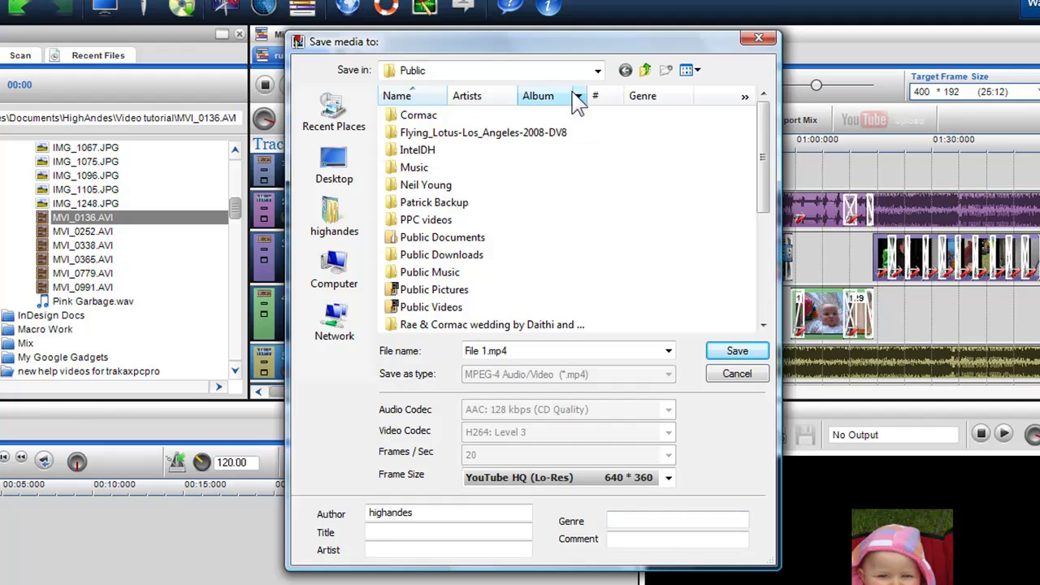
# - Save into the highandes folder and rename the export to 'new youtube vid'
pyautogui.click(598, 72)
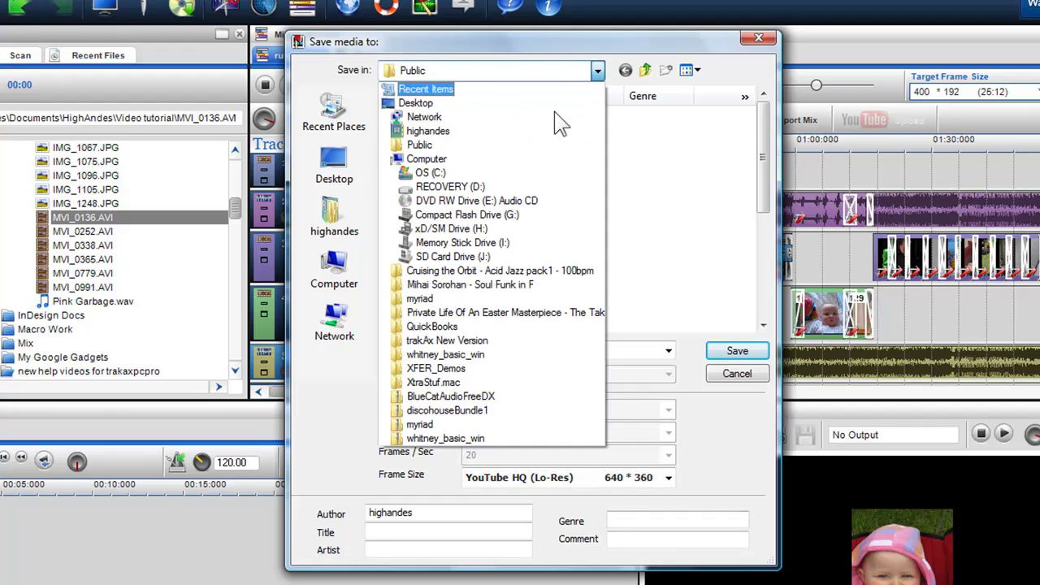
pyautogui.click(445, 133)
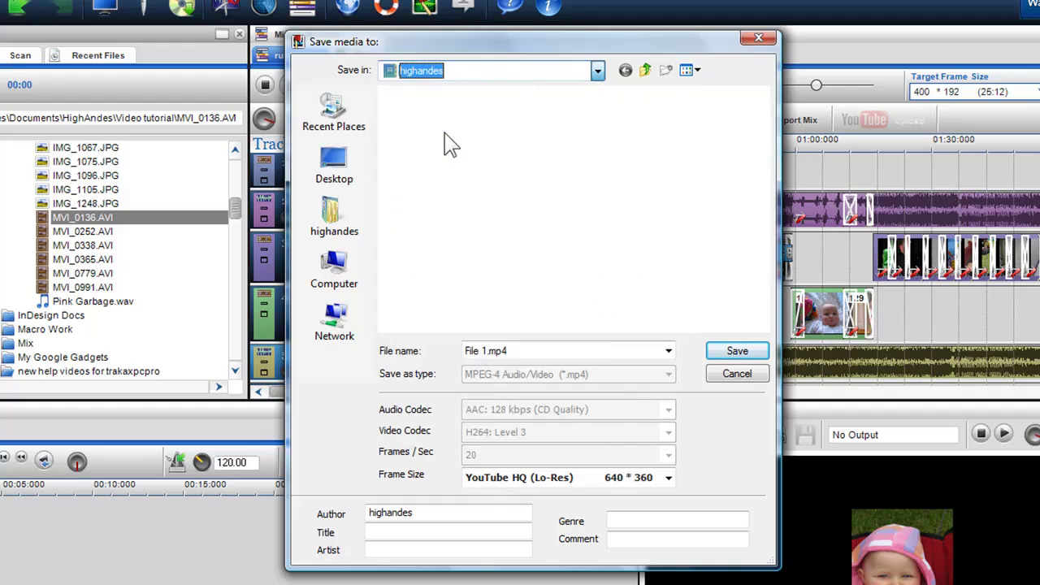
pyautogui.click(513, 349)
pyautogui.press('BackSpace')
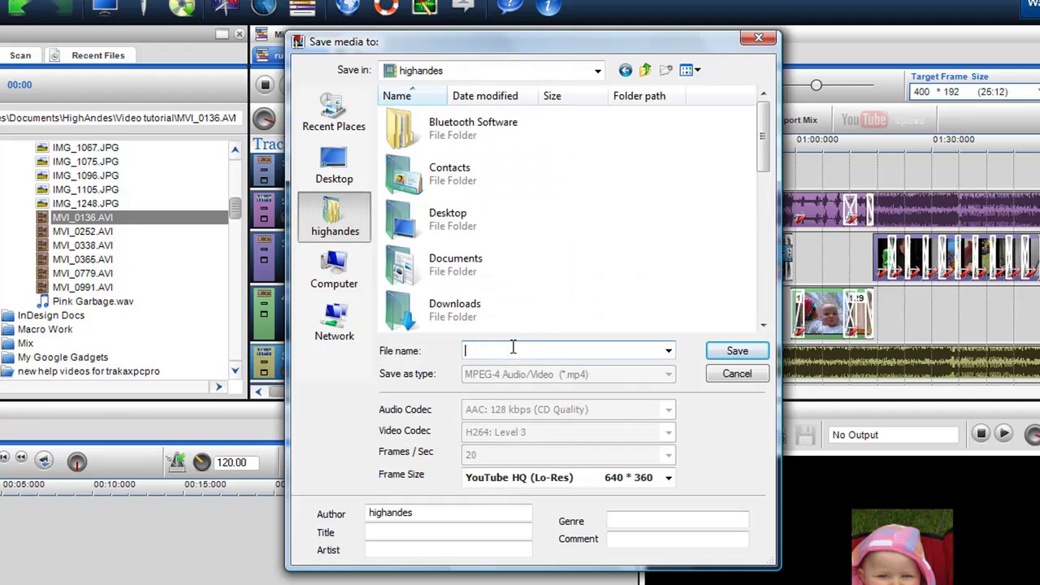
pyautogui.write('new youtube vid')
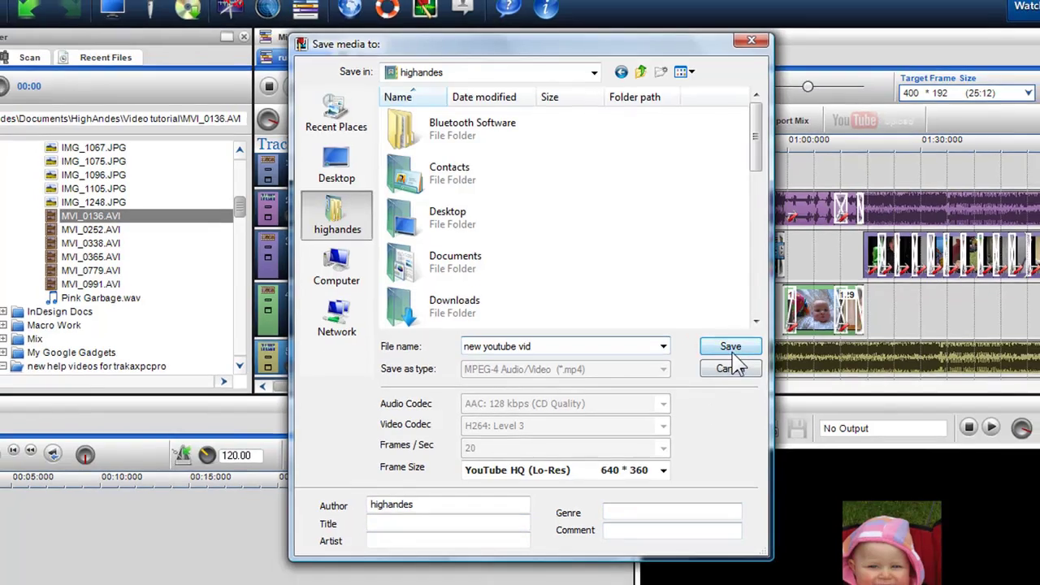
# - Save the MP4 export and bring up the context menu for new youtube vid.mp4
pyautogui.click(737, 350)
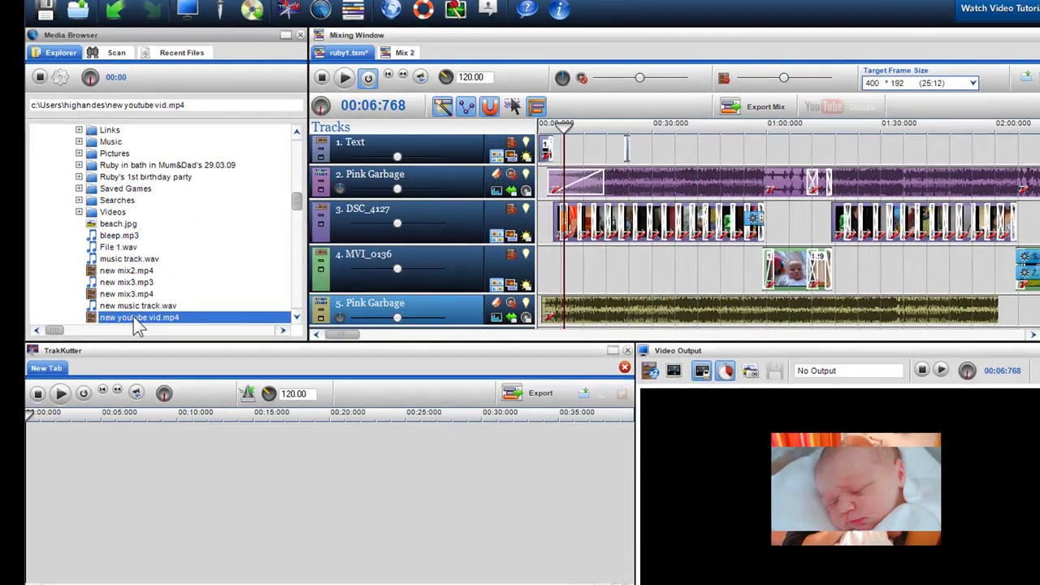
pyautogui.rightClick(126, 323)
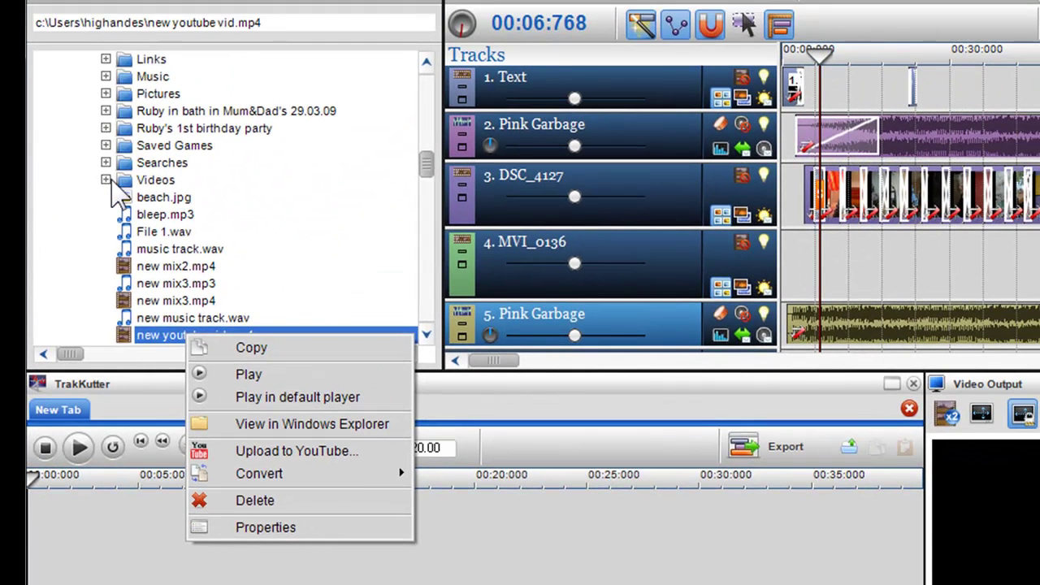
# - Expand Videos and start converting Birthday Party.wmv to another format
pyautogui.click(149, 8)
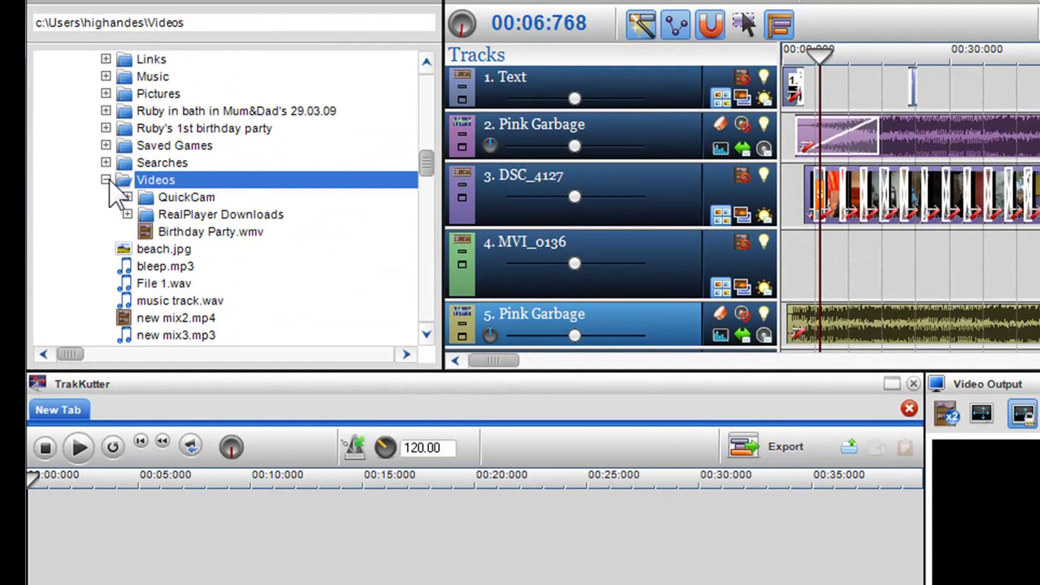
pyautogui.rightClick(182, 236)
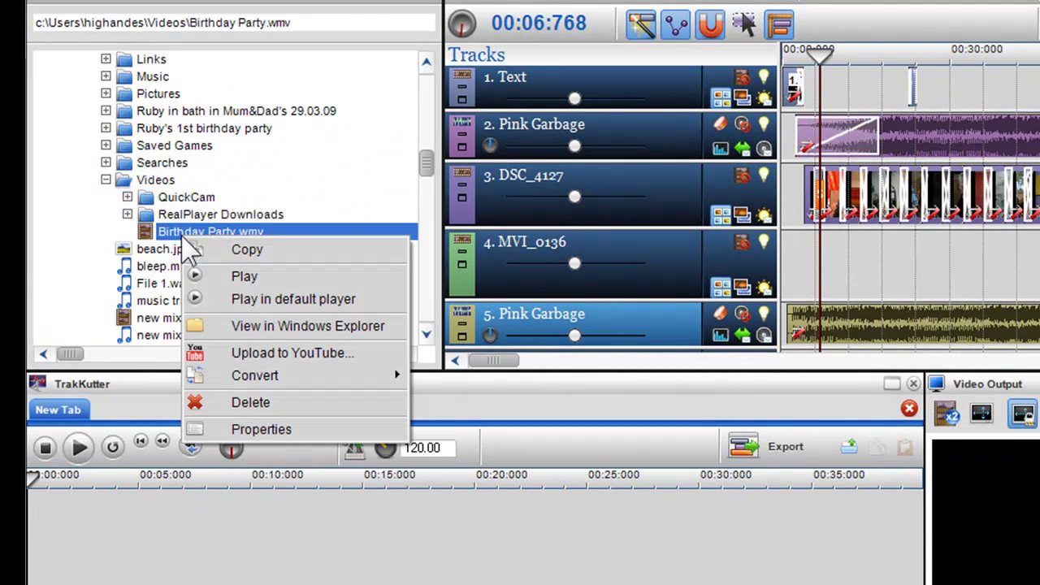
pyautogui.moveTo(290, 384)
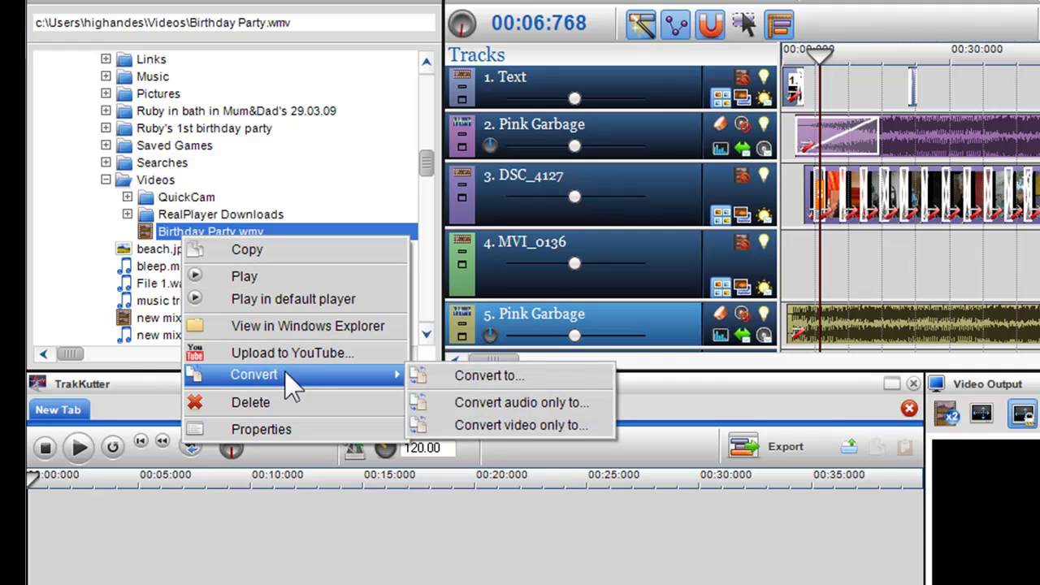
pyautogui.click(470, 378)
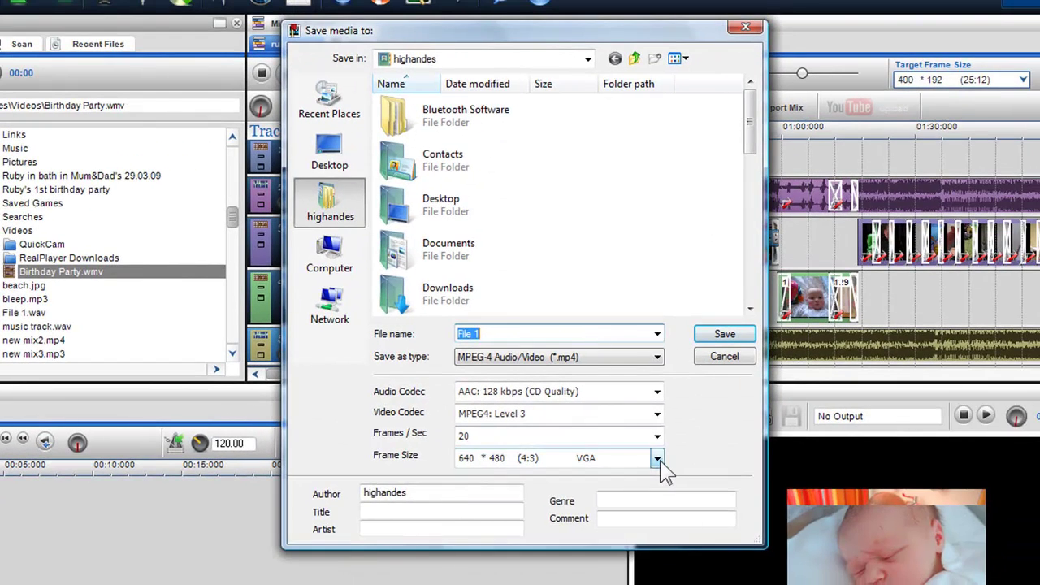
# - Set the frame size to 720 * 576 Pal DV, keeping MPEG4: Level 3 codec and 20 fps
pyautogui.click(656, 460)
pyautogui.click(623, 505)
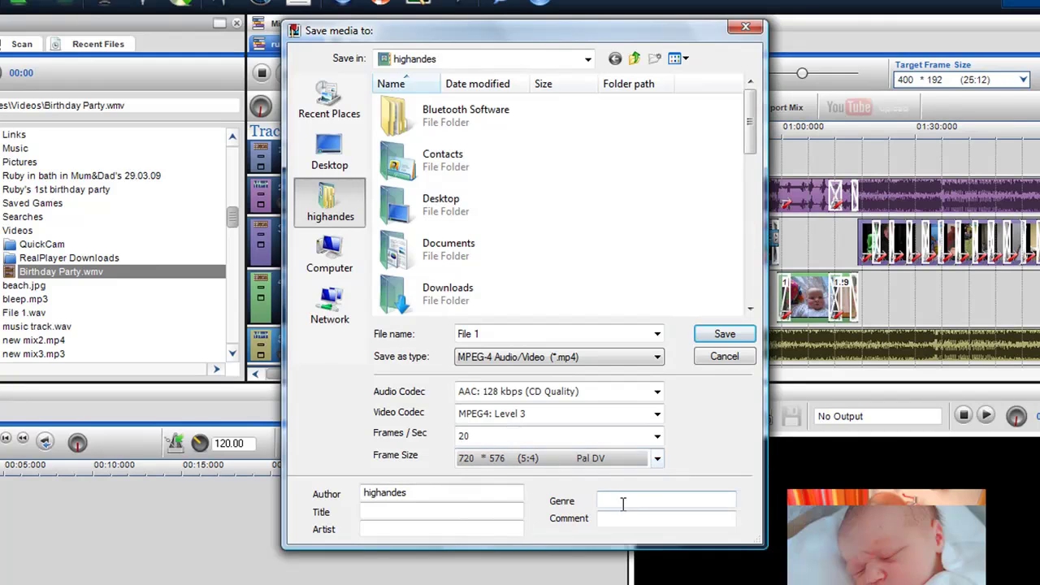
pyautogui.click(657, 392)
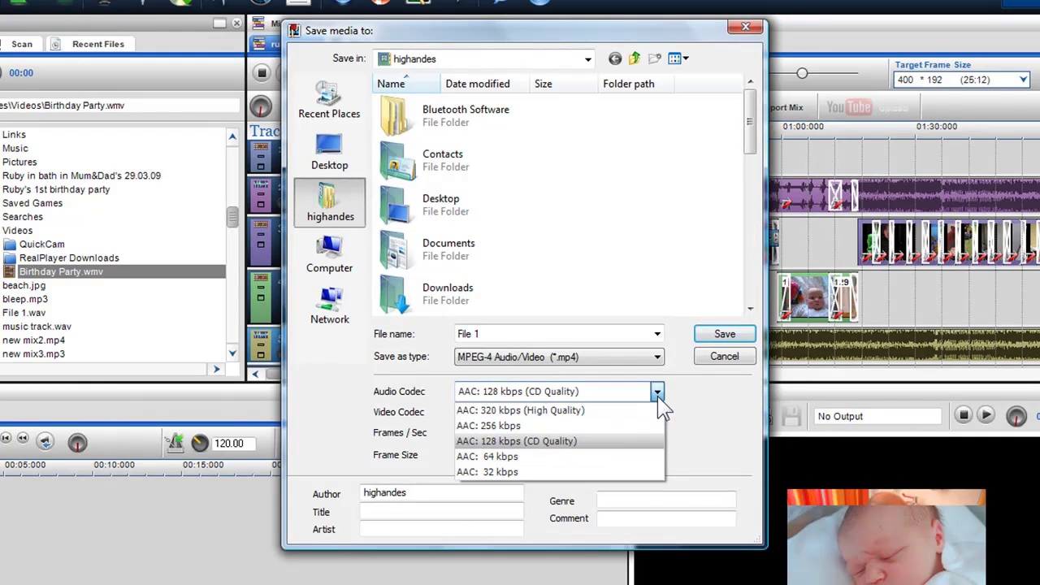
pyautogui.click(657, 392)
pyautogui.click(657, 414)
pyautogui.click(656, 414)
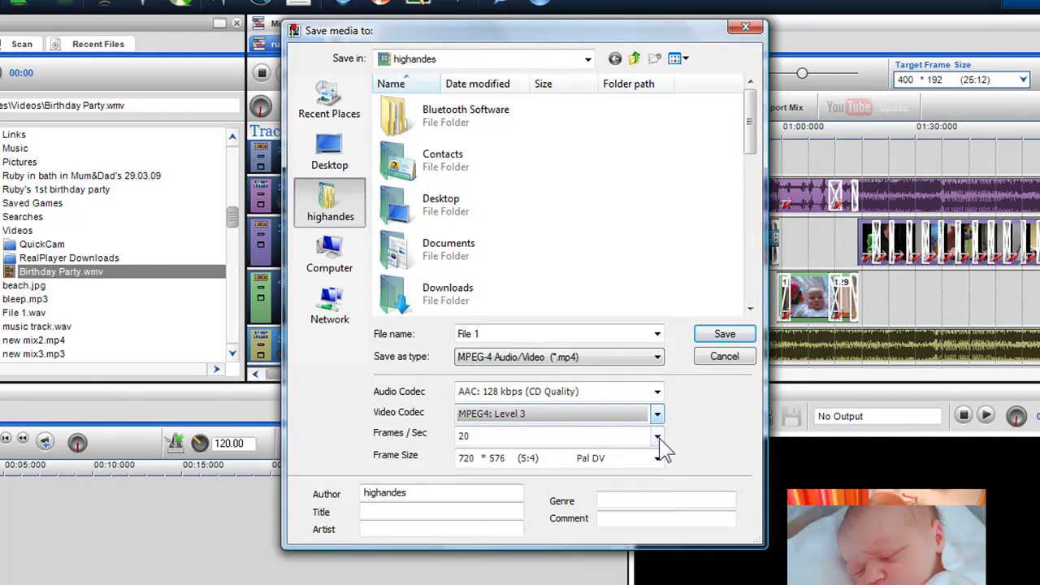
pyautogui.click(656, 436)
pyautogui.click(658, 439)
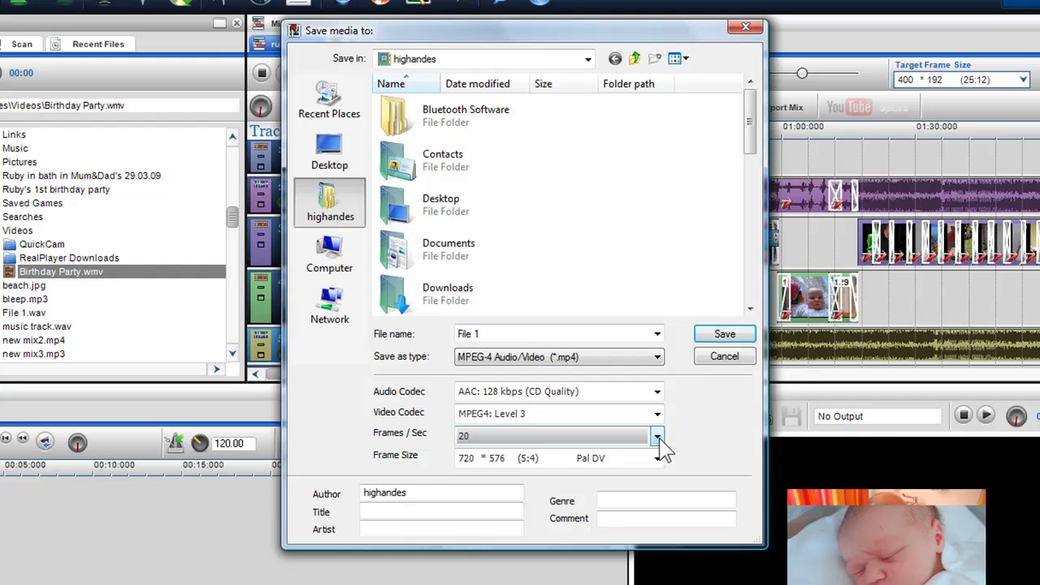
# - Save into the highandes folder with the file name video1
pyautogui.click(587, 59)
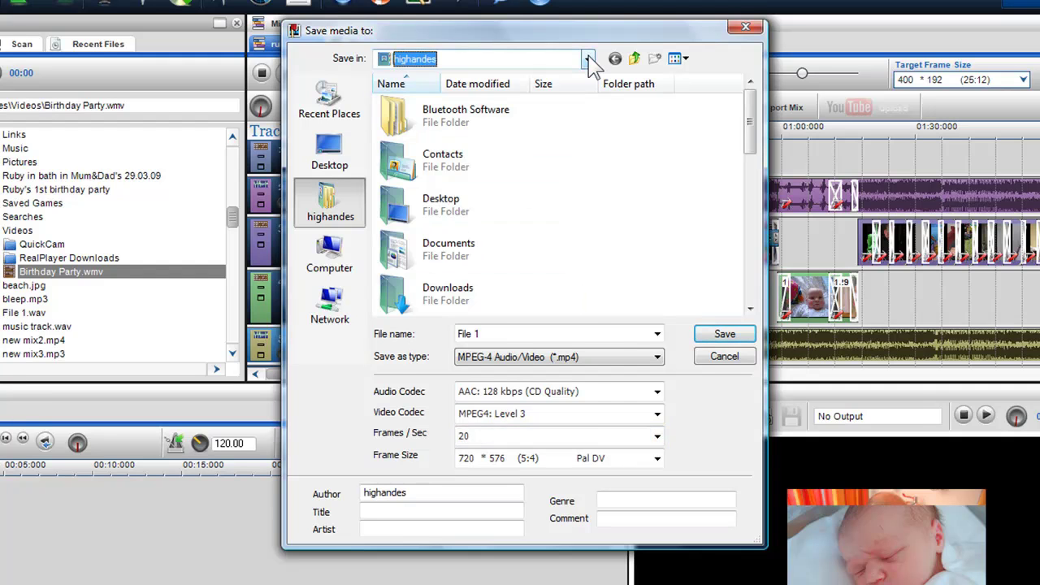
pyautogui.click(436, 118)
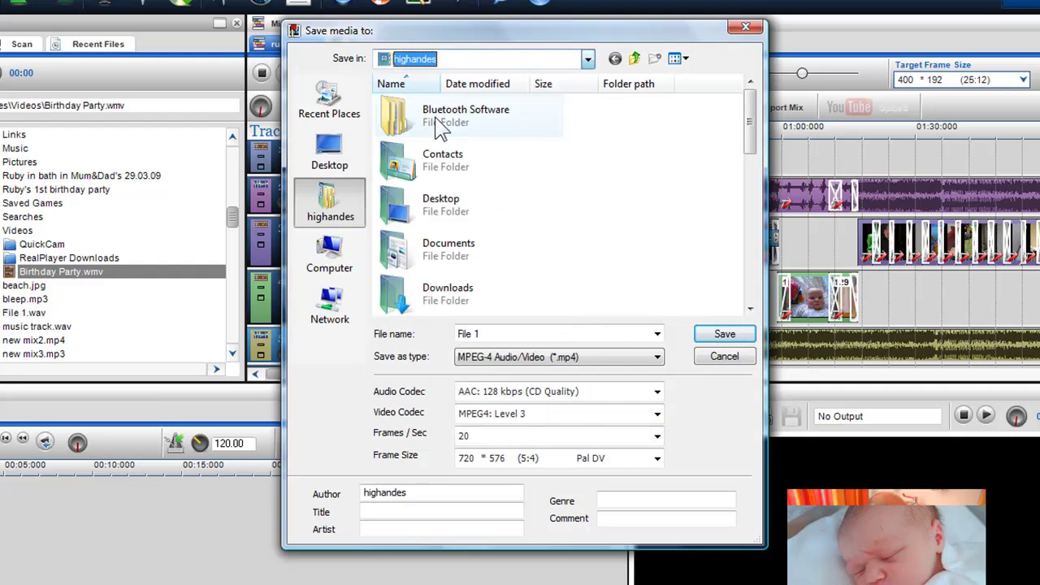
pyautogui.click(469, 336)
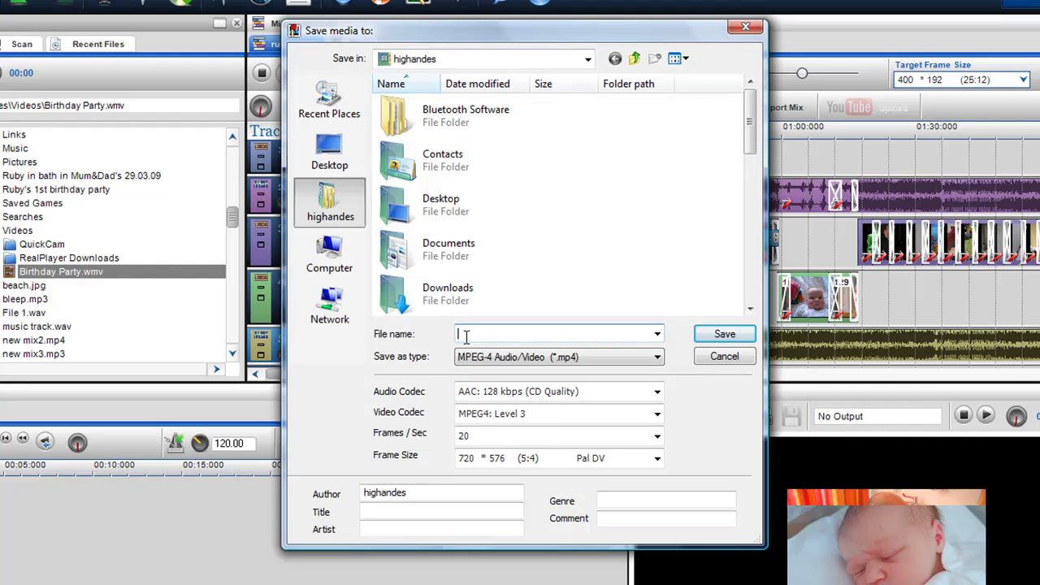
pyautogui.write('video')
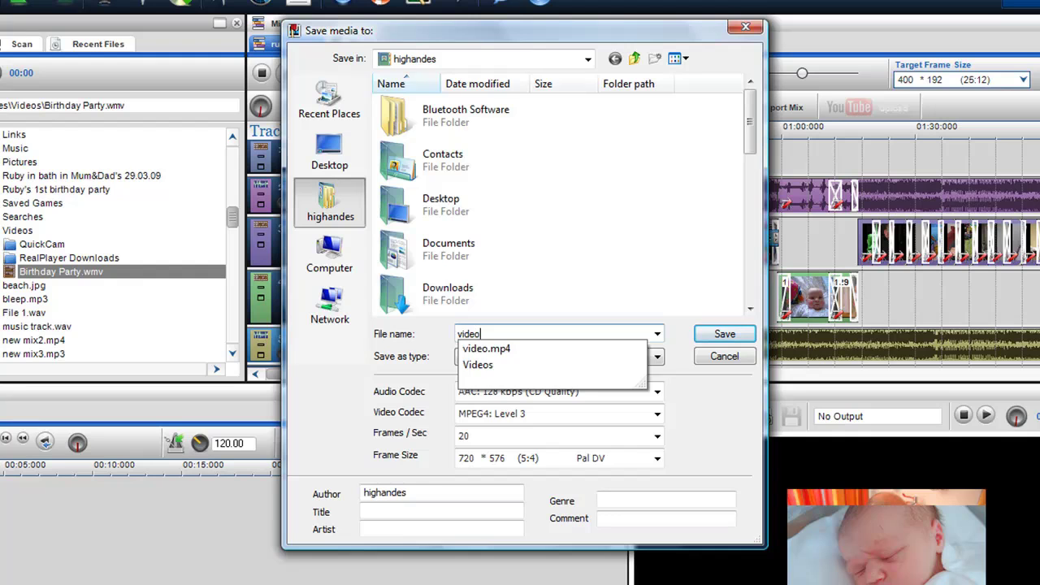
pyautogui.write('1')
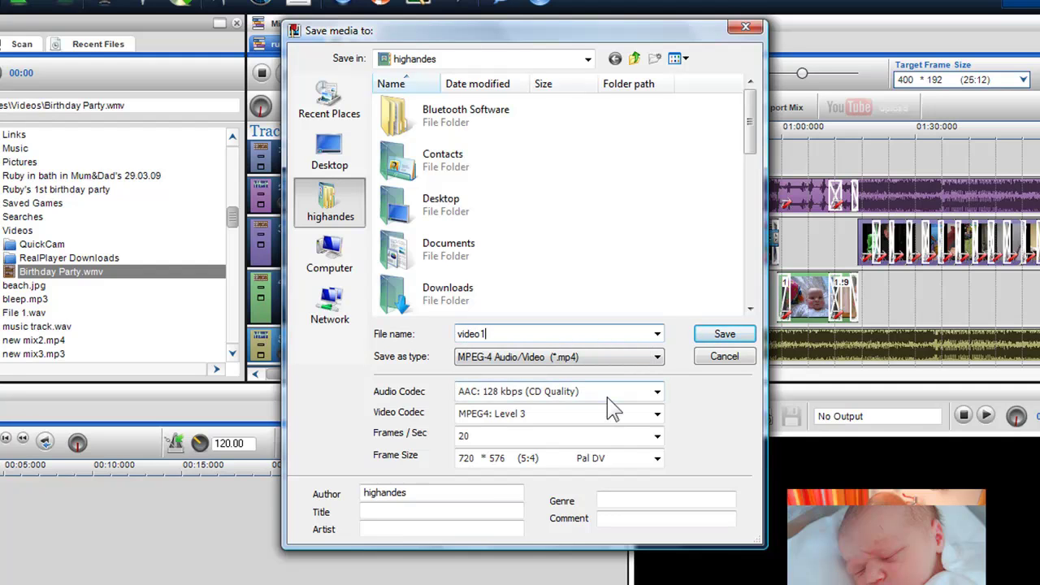
# - Switch the output type to AVI and then back to MPEG-4 (.mp4)
pyautogui.click(656, 362)
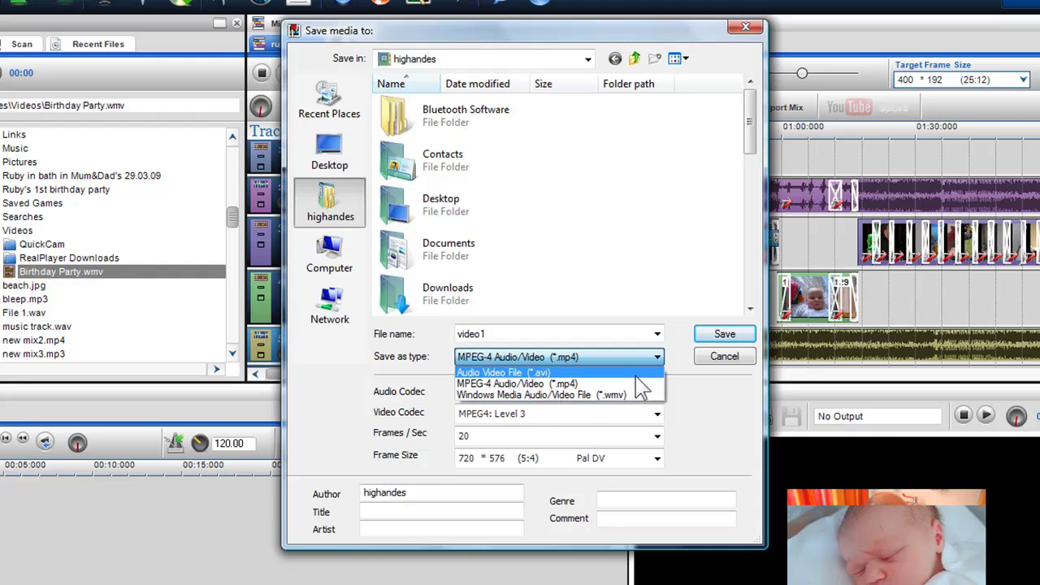
pyautogui.click(626, 372)
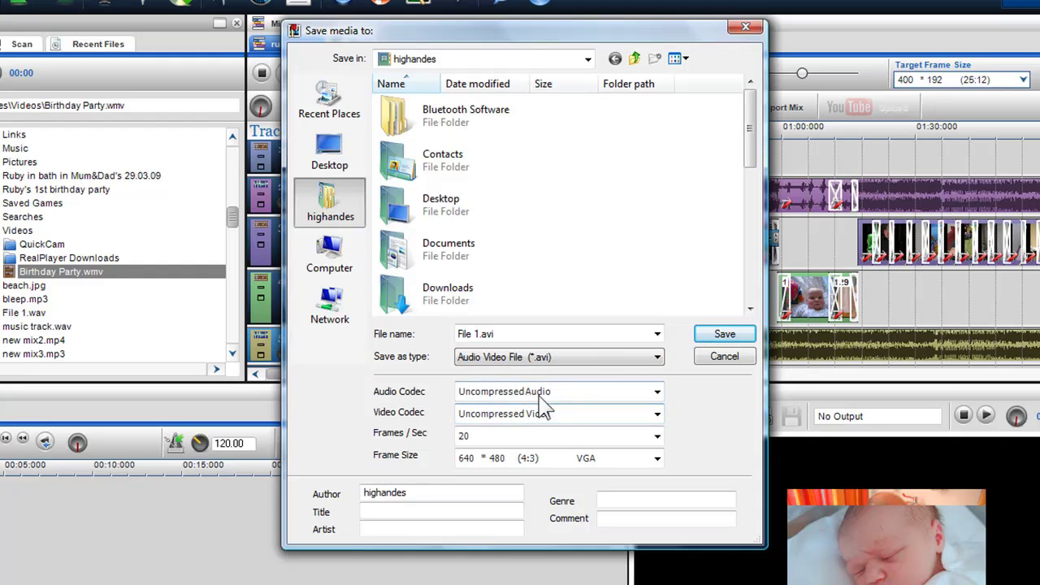
pyautogui.click(658, 362)
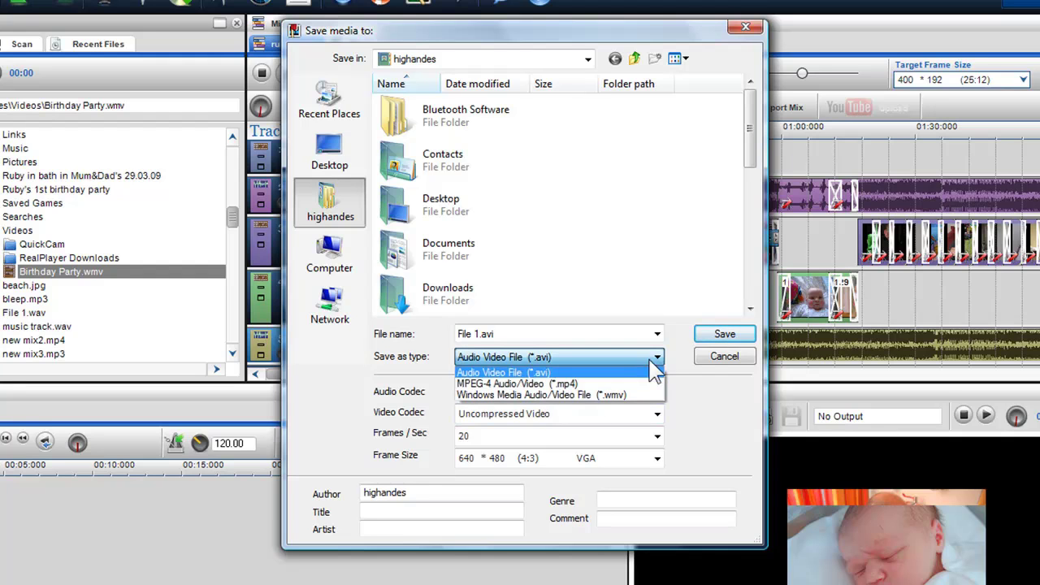
pyautogui.click(646, 385)
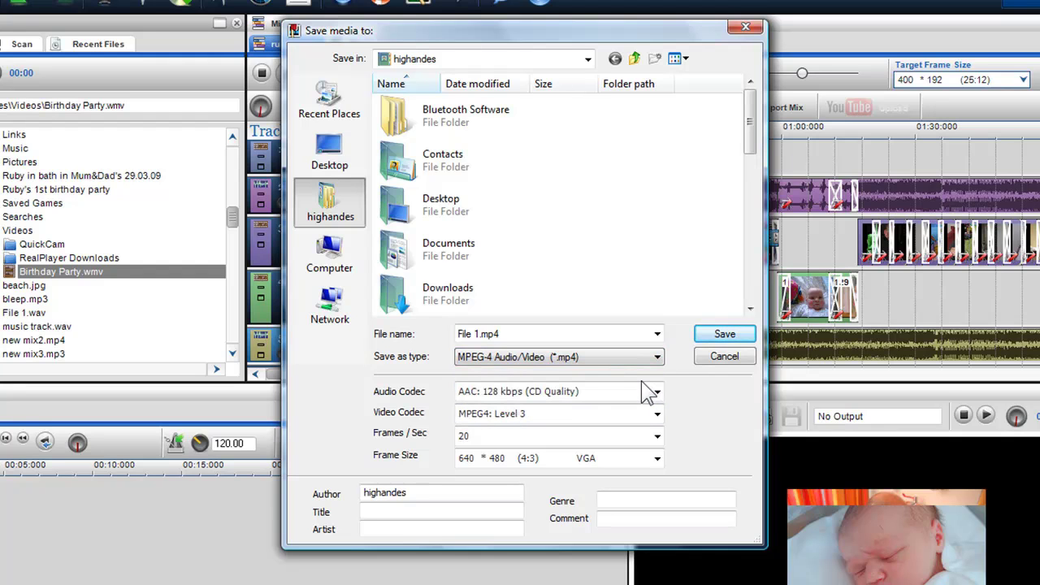
# - Rename the file to video1 and keep 128 kbps CD Quality audio
pyautogui.doubleClick(502, 334)
pyautogui.press('BackSpace')
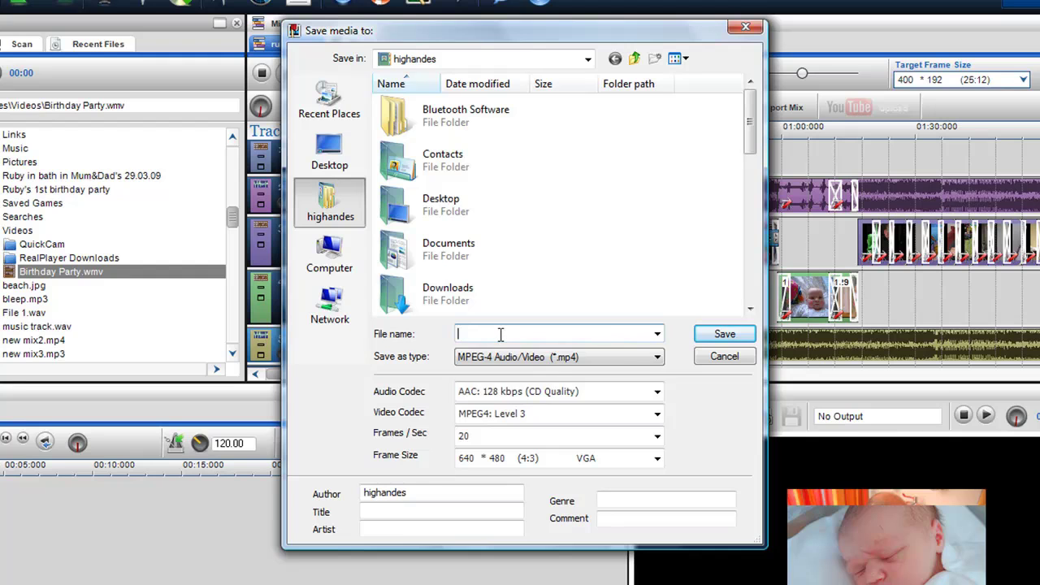
pyautogui.write('video1')
pyautogui.click(656, 391)
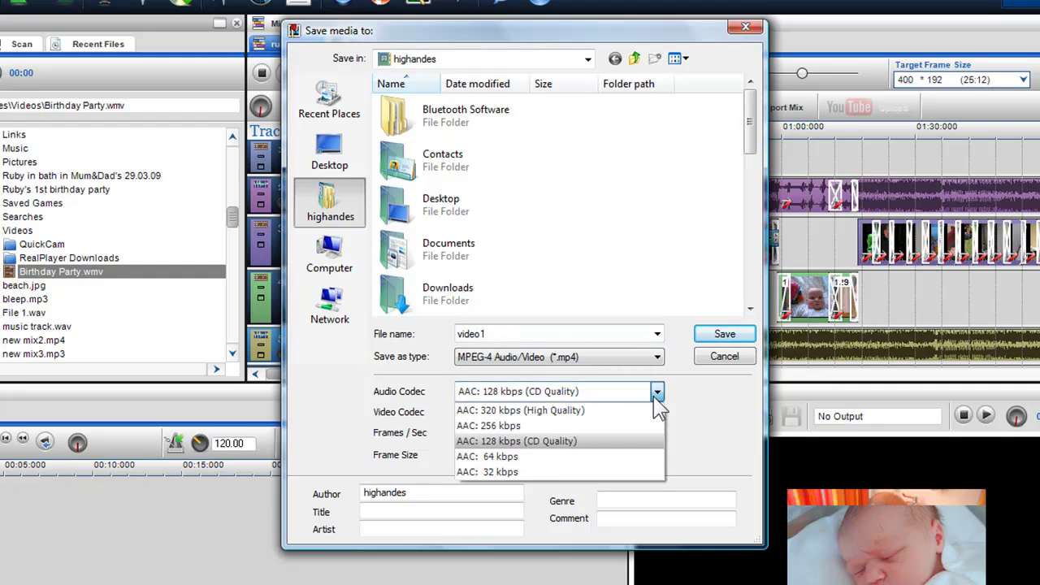
pyautogui.click(634, 442)
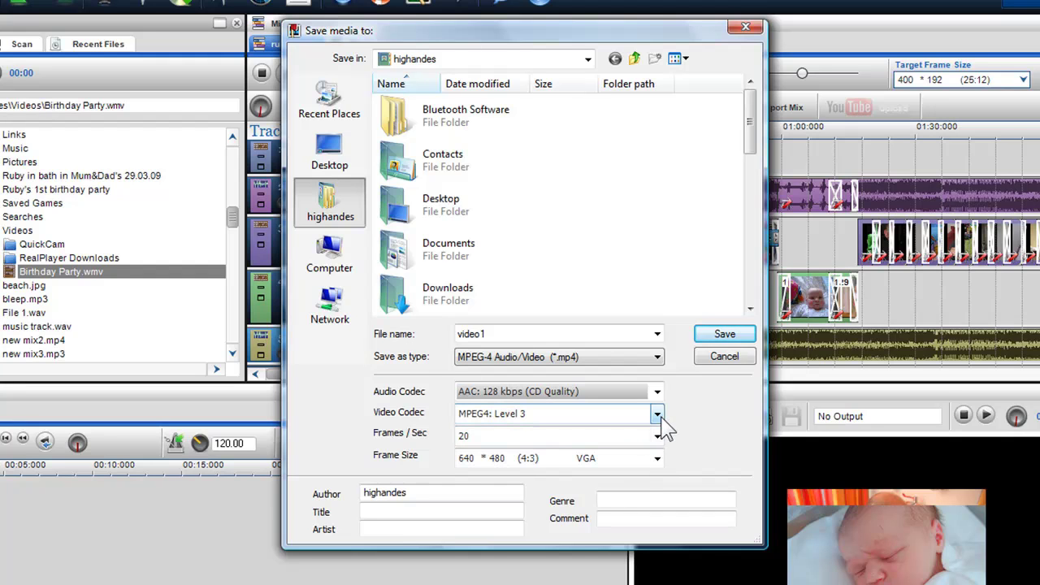
# - Choose the MPEG4: Level 5 (High Quality) video codec and 30 frames per second
pyautogui.click(658, 416)
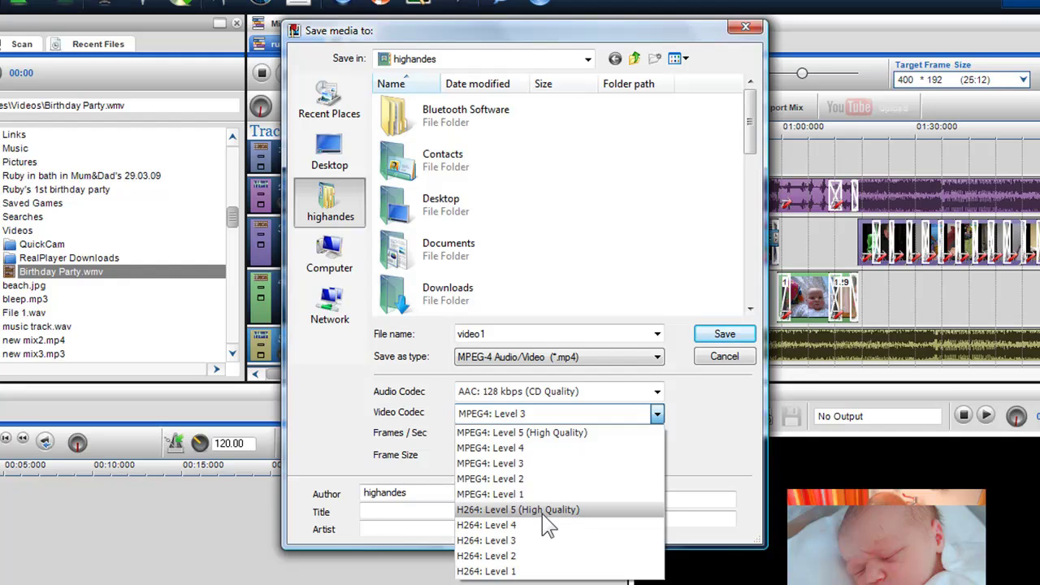
pyautogui.click(546, 434)
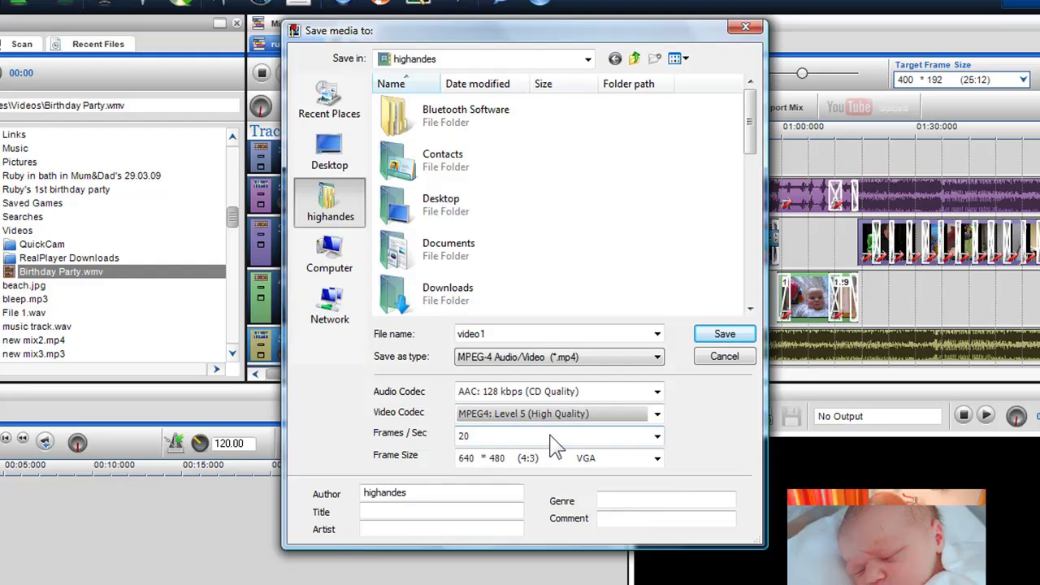
pyautogui.click(656, 437)
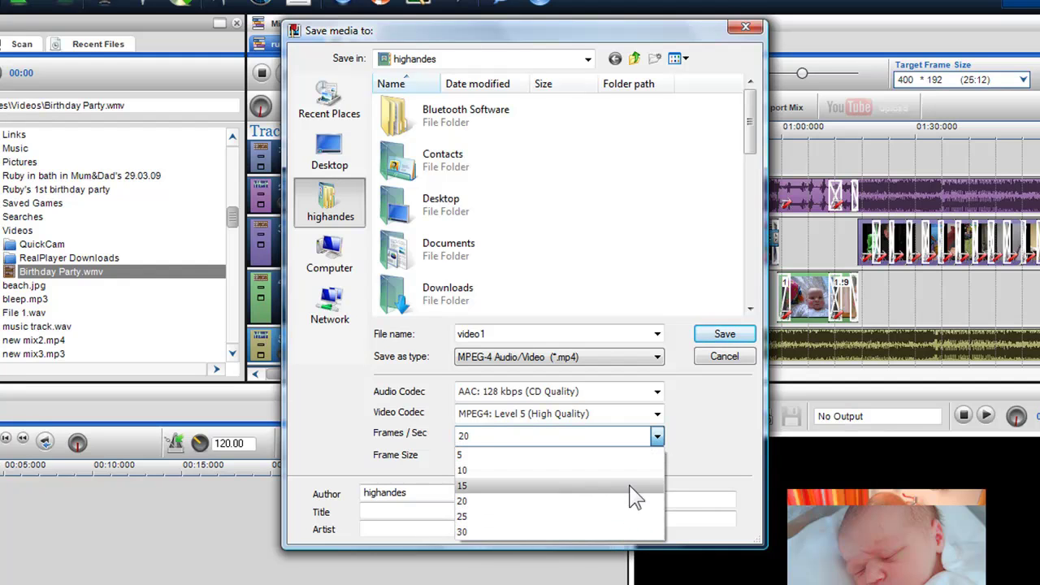
pyautogui.click(622, 533)
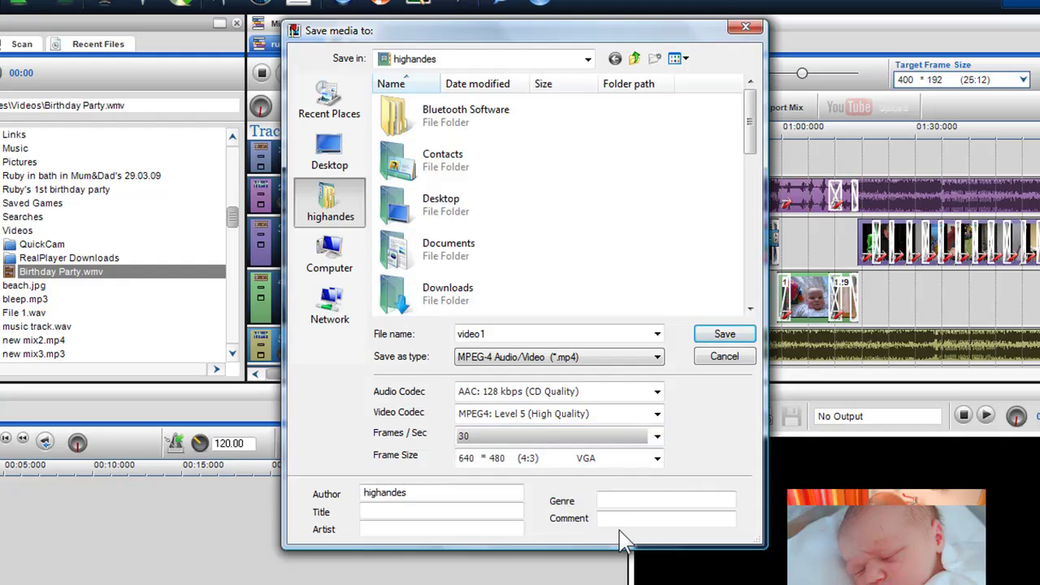
# - Start converting to video1.mp4, then begin a second full conversion of Birthday Party.wmv
pyautogui.click(724, 335)
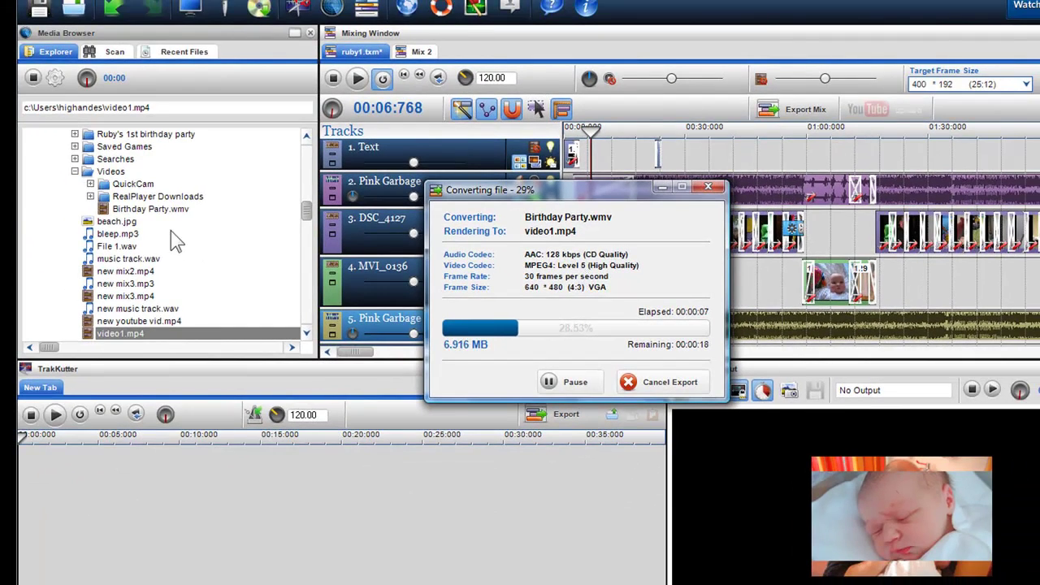
pyautogui.rightClick(169, 210)
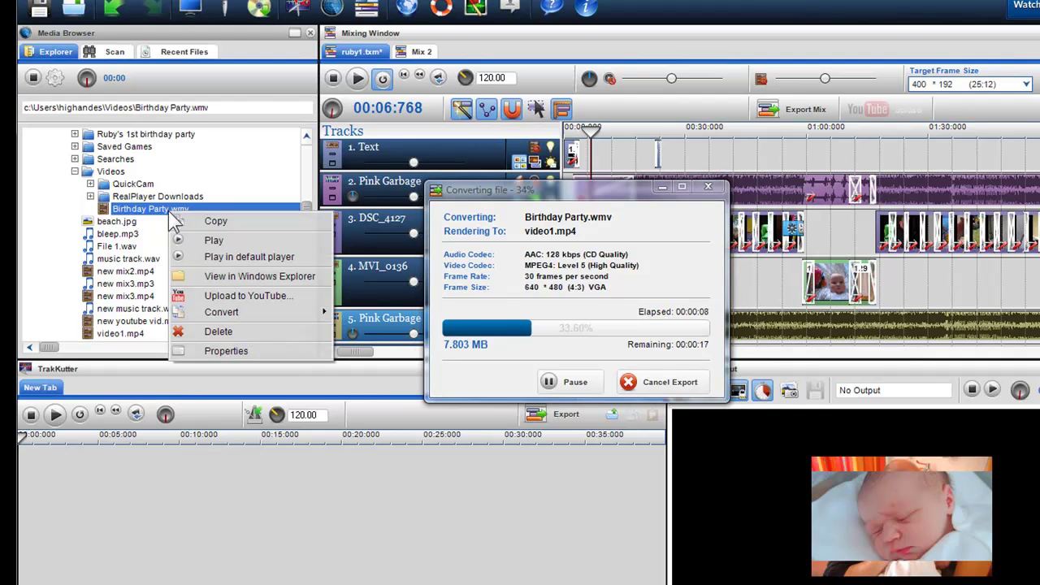
pyautogui.moveTo(225, 314)
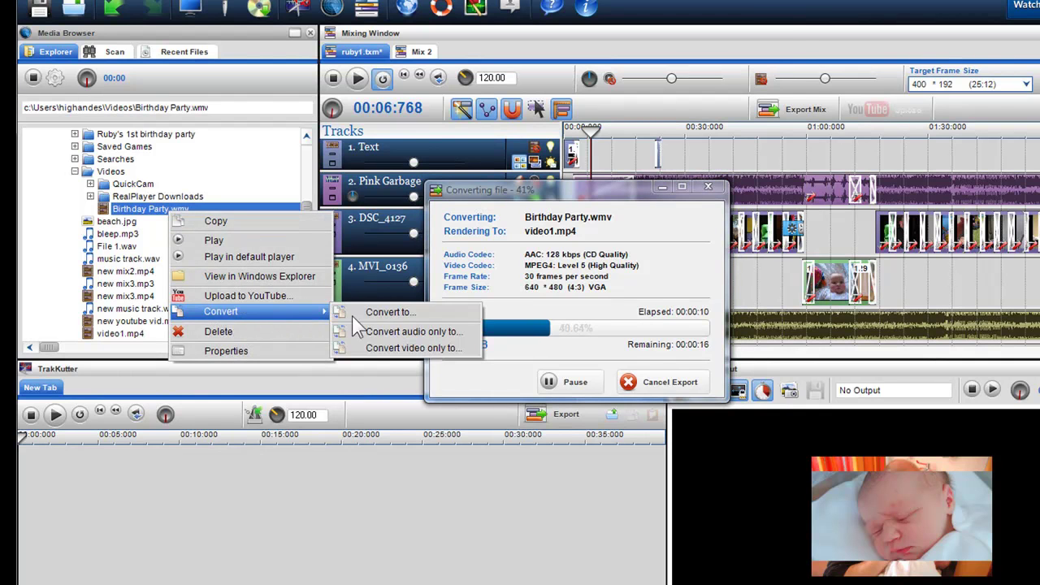
pyautogui.click(376, 308)
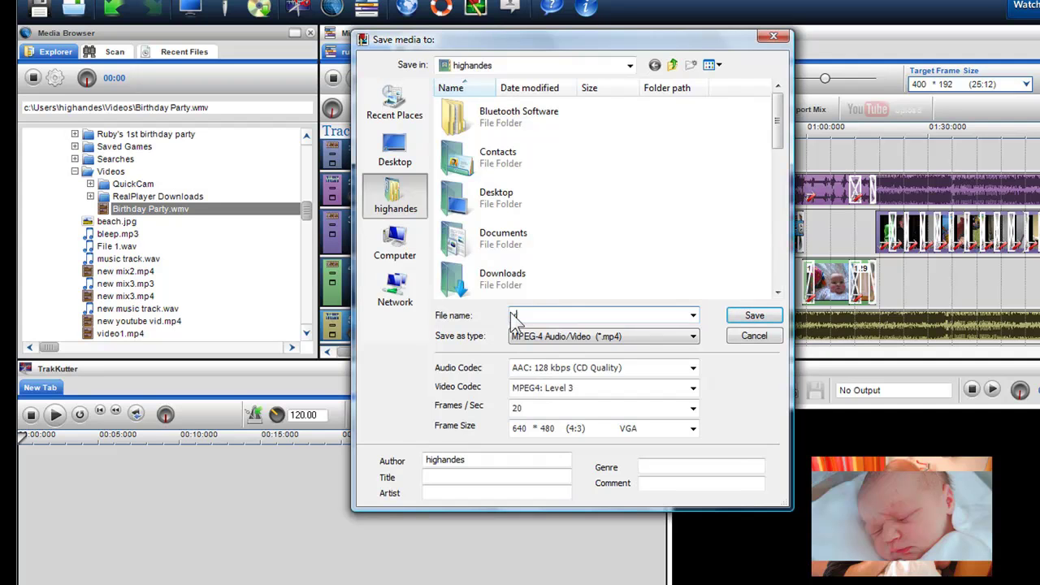
# - Name the second export video2 and save it, then pause and cancel that conversion
pyautogui.write('video2')
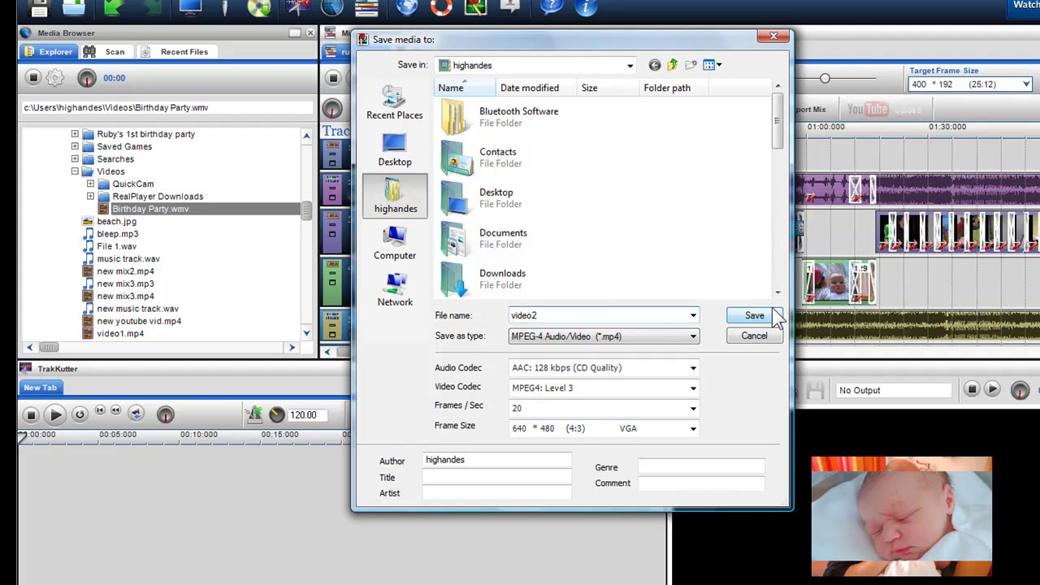
pyautogui.click(751, 317)
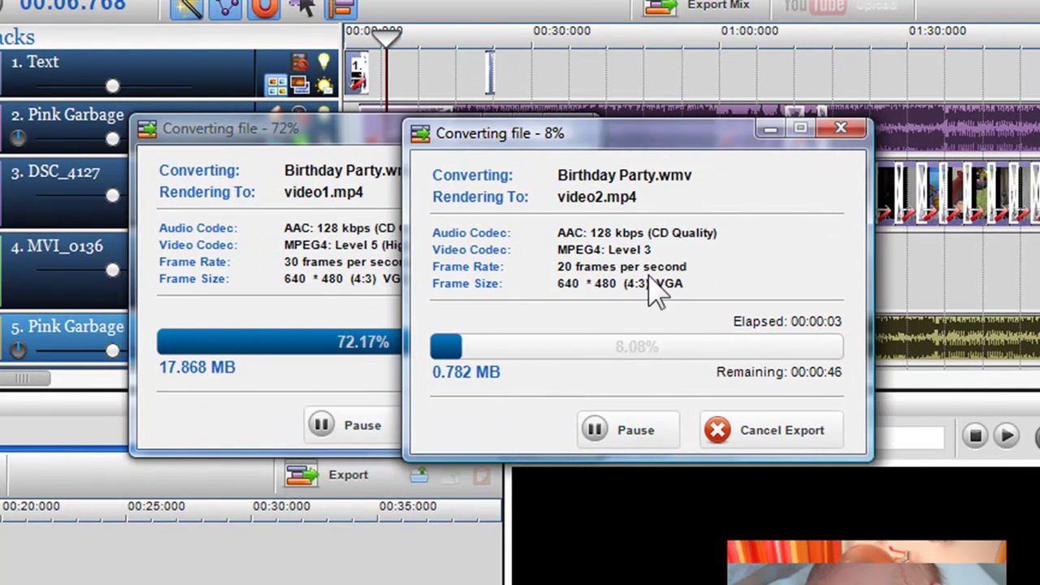
pyautogui.click(643, 428)
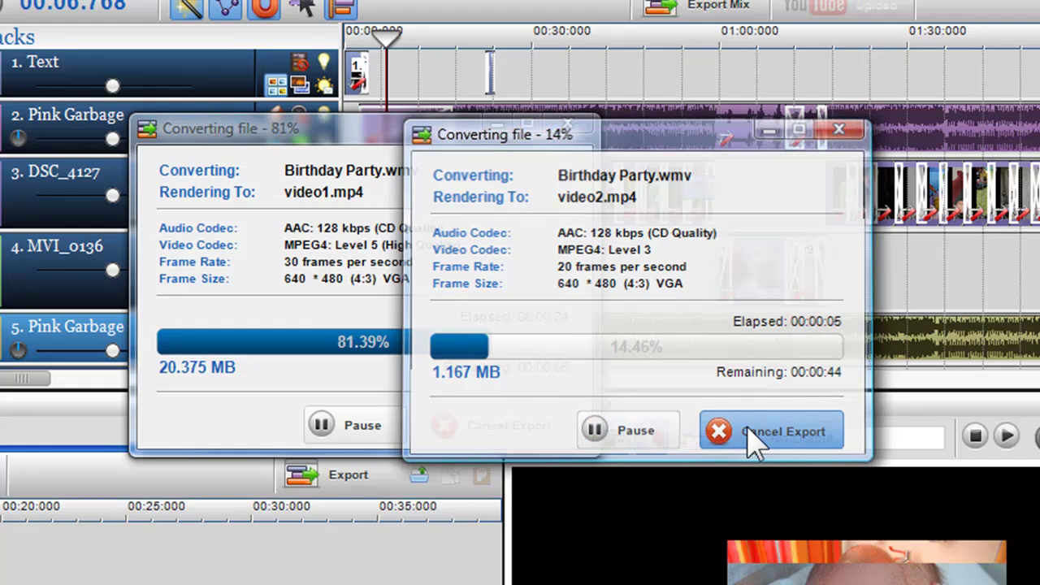
pyautogui.click(747, 439)
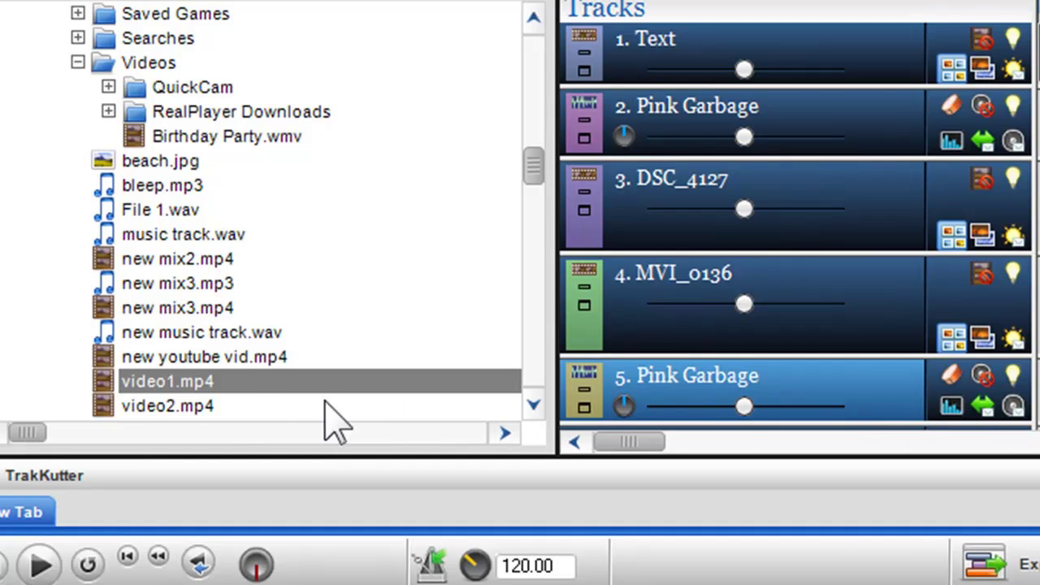
# - Start an audio-only conversion of Birthday Party.wmv, keeping MP3 Audio File (*.mp3) as output type
pyautogui.click(227, 138)
pyautogui.rightClick(231, 155)
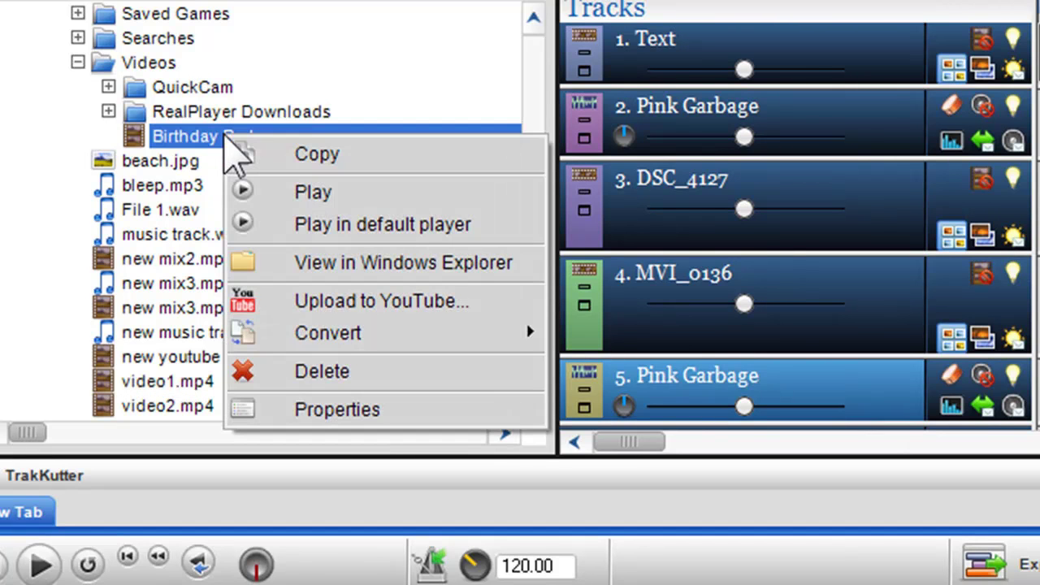
pyautogui.moveTo(336, 331)
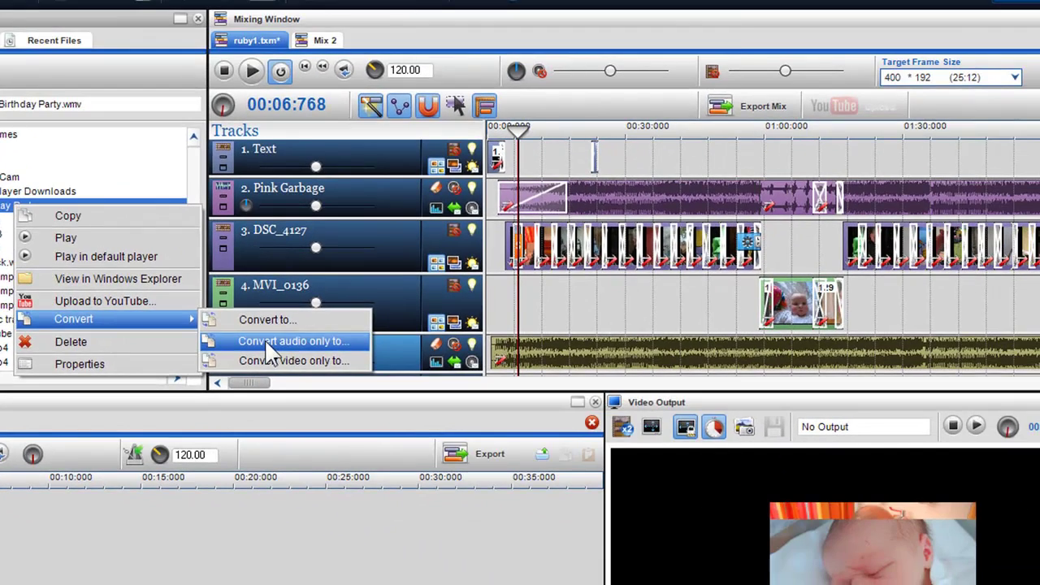
pyautogui.click(657, 369)
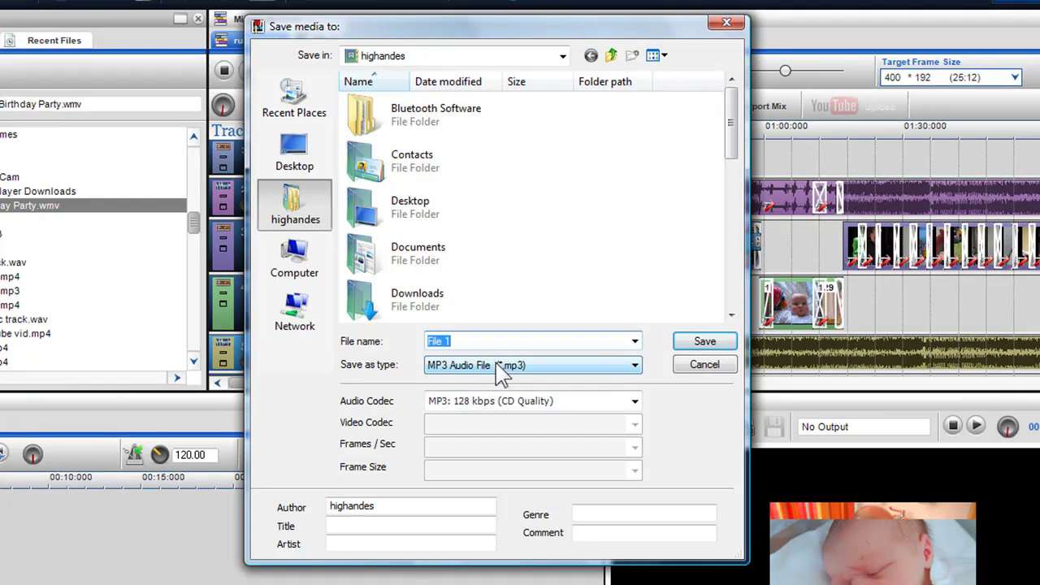
pyautogui.click(604, 368)
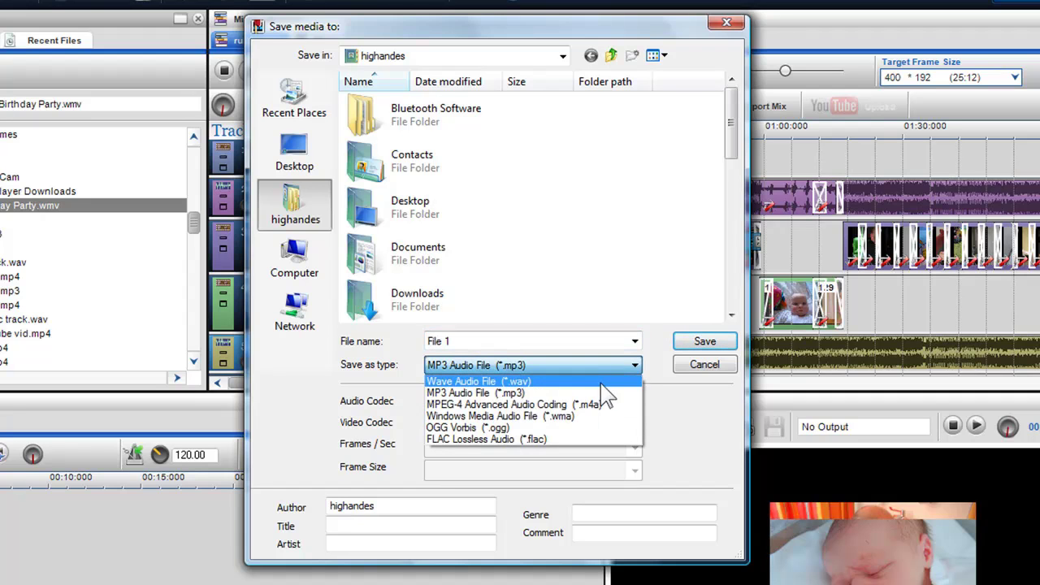
pyautogui.click(600, 391)
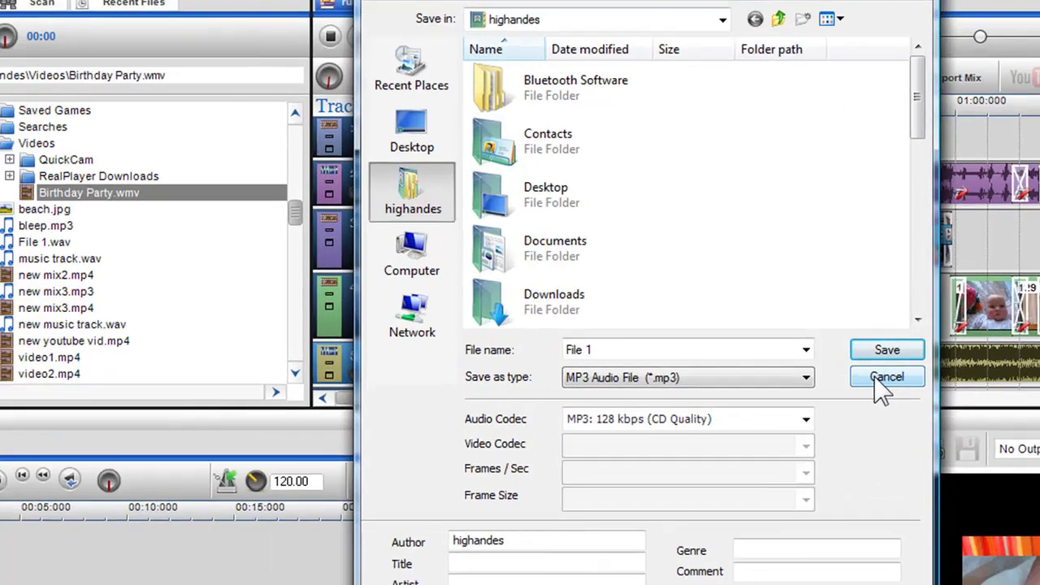
# - Cancel the audio-only export and start a video-only MPEG-4 (*.mp4) conversion of Birthday Party.wmv
pyautogui.click(704, 365)
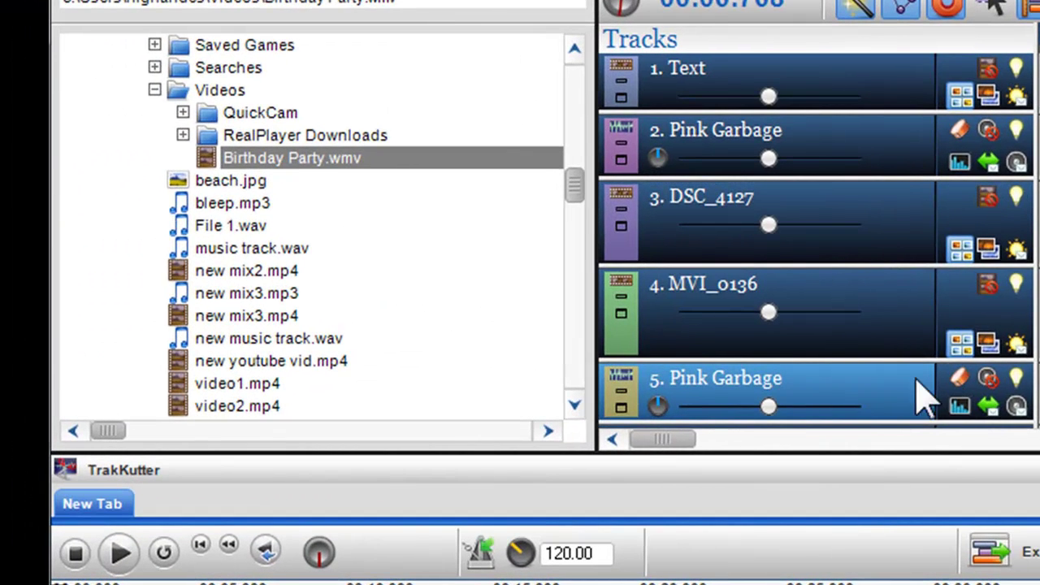
pyautogui.rightClick(371, 168)
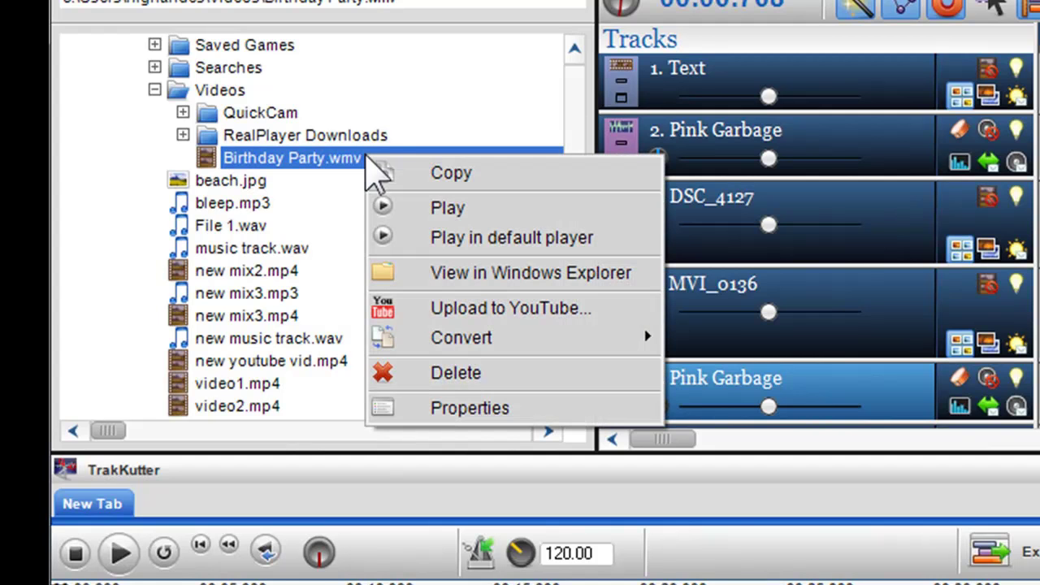
pyautogui.moveTo(515, 367)
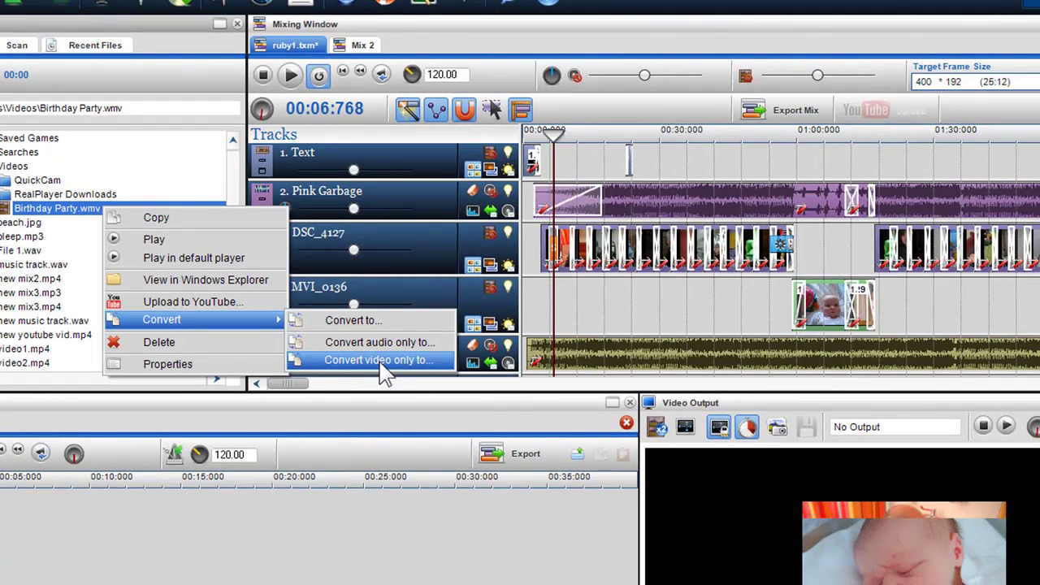
pyautogui.click(380, 364)
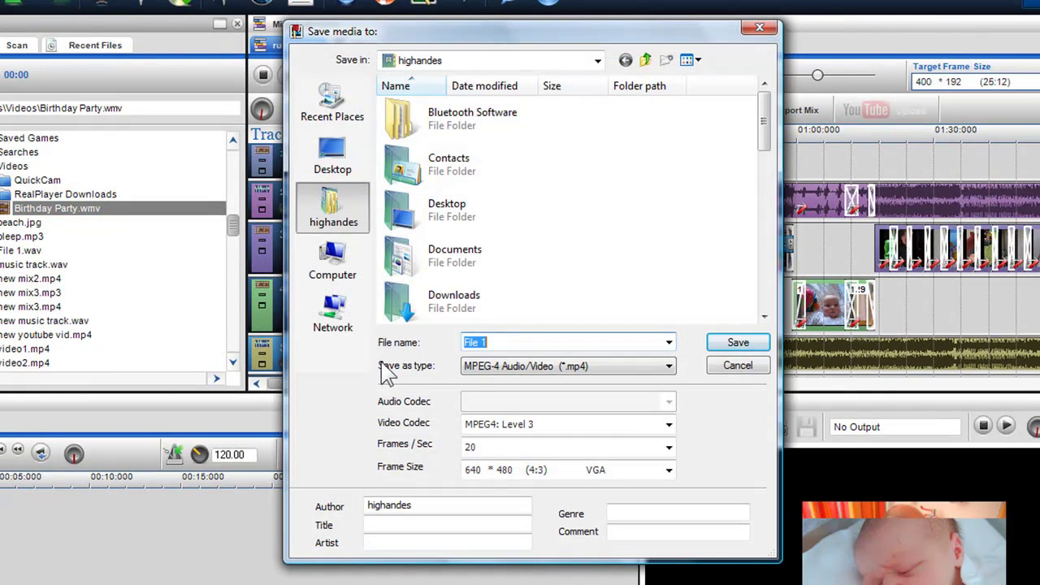
pyautogui.click(567, 365)
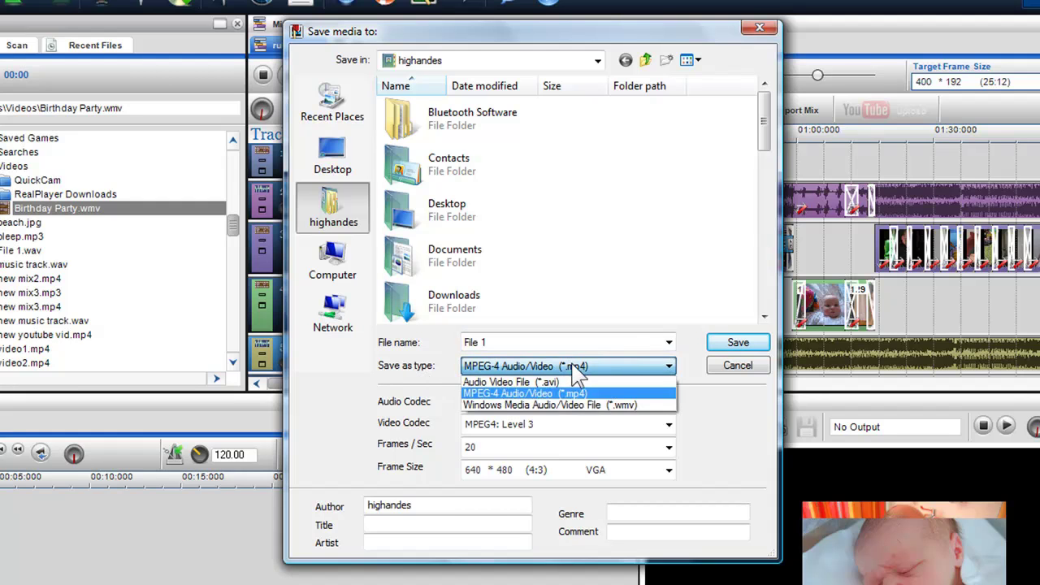
pyautogui.click(572, 395)
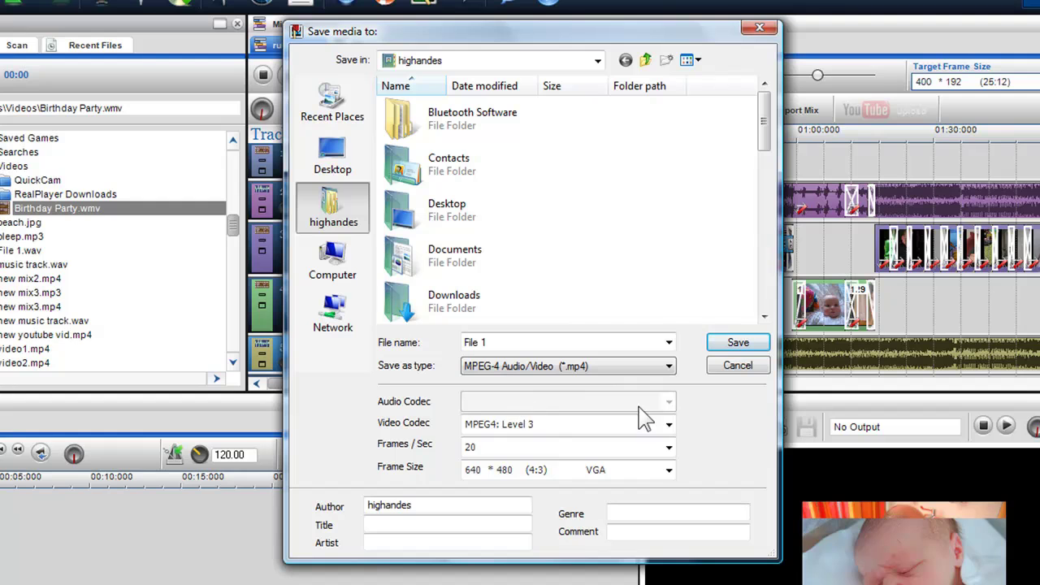